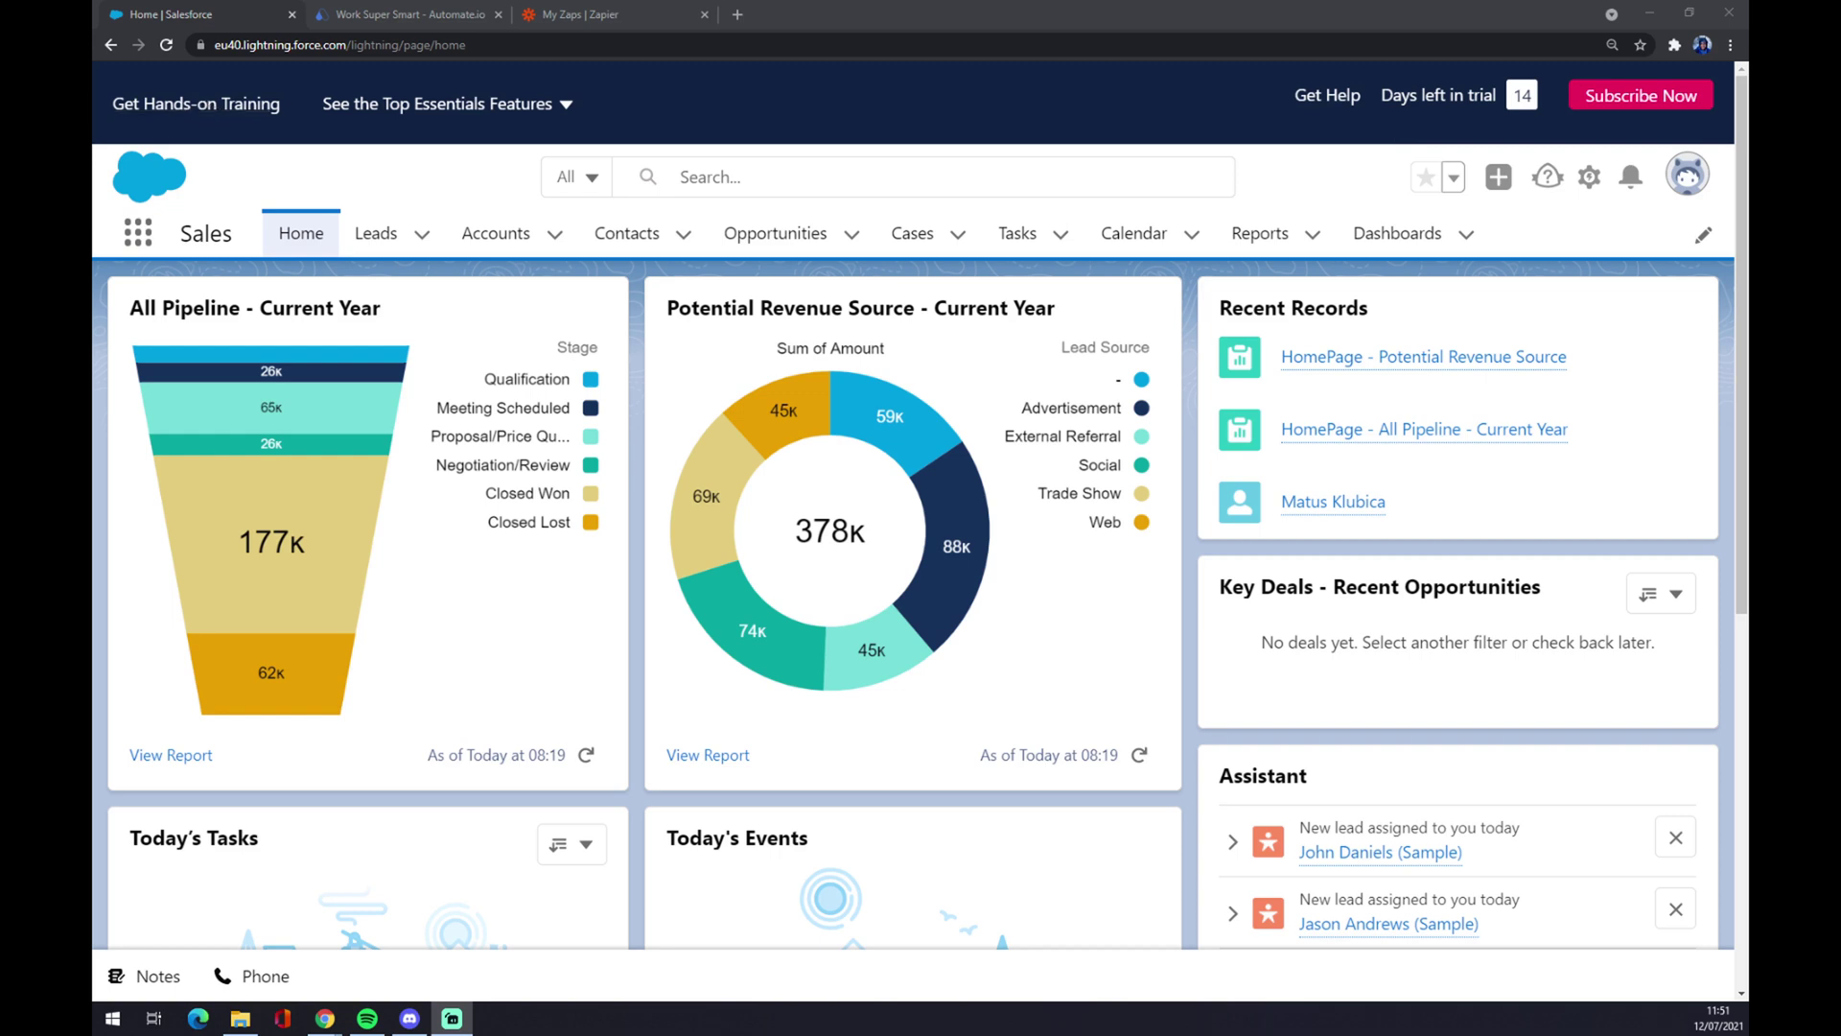
# Step: On Automate.io, search the full app integrations list for 'salesfo'
pyautogui.click(484, 14)
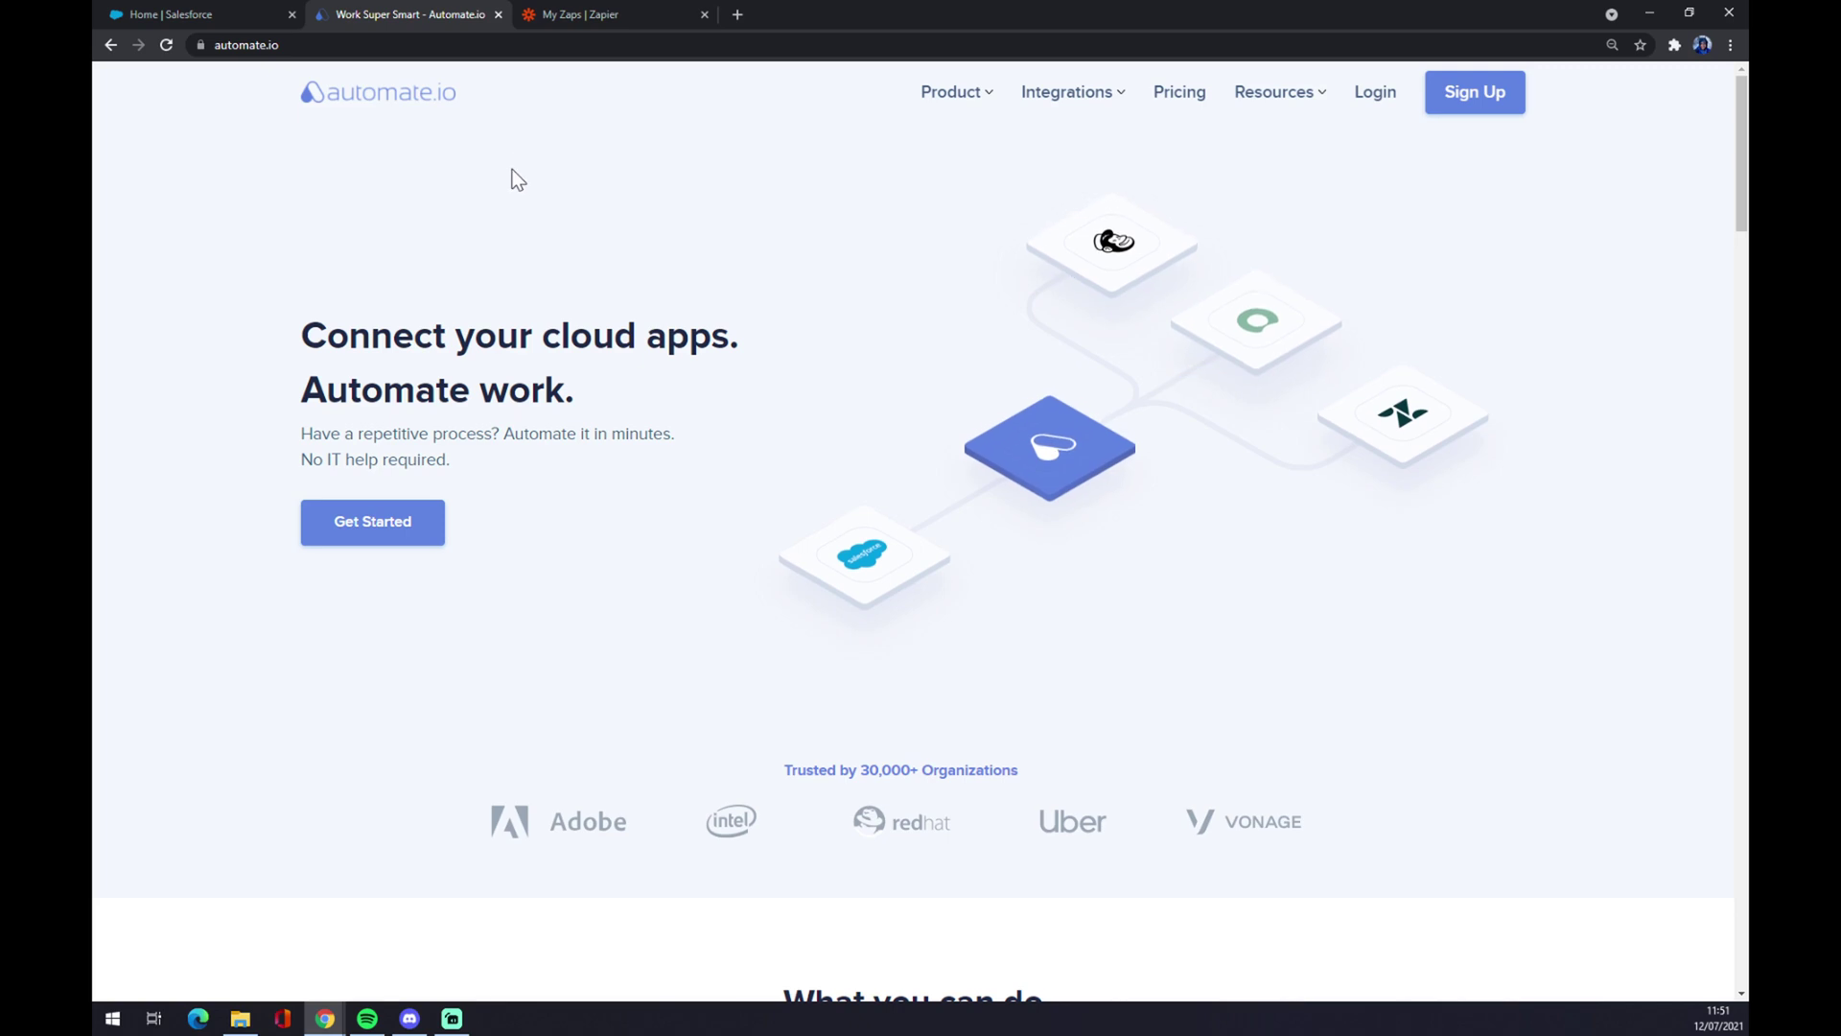
pyautogui.moveTo(1075, 93)
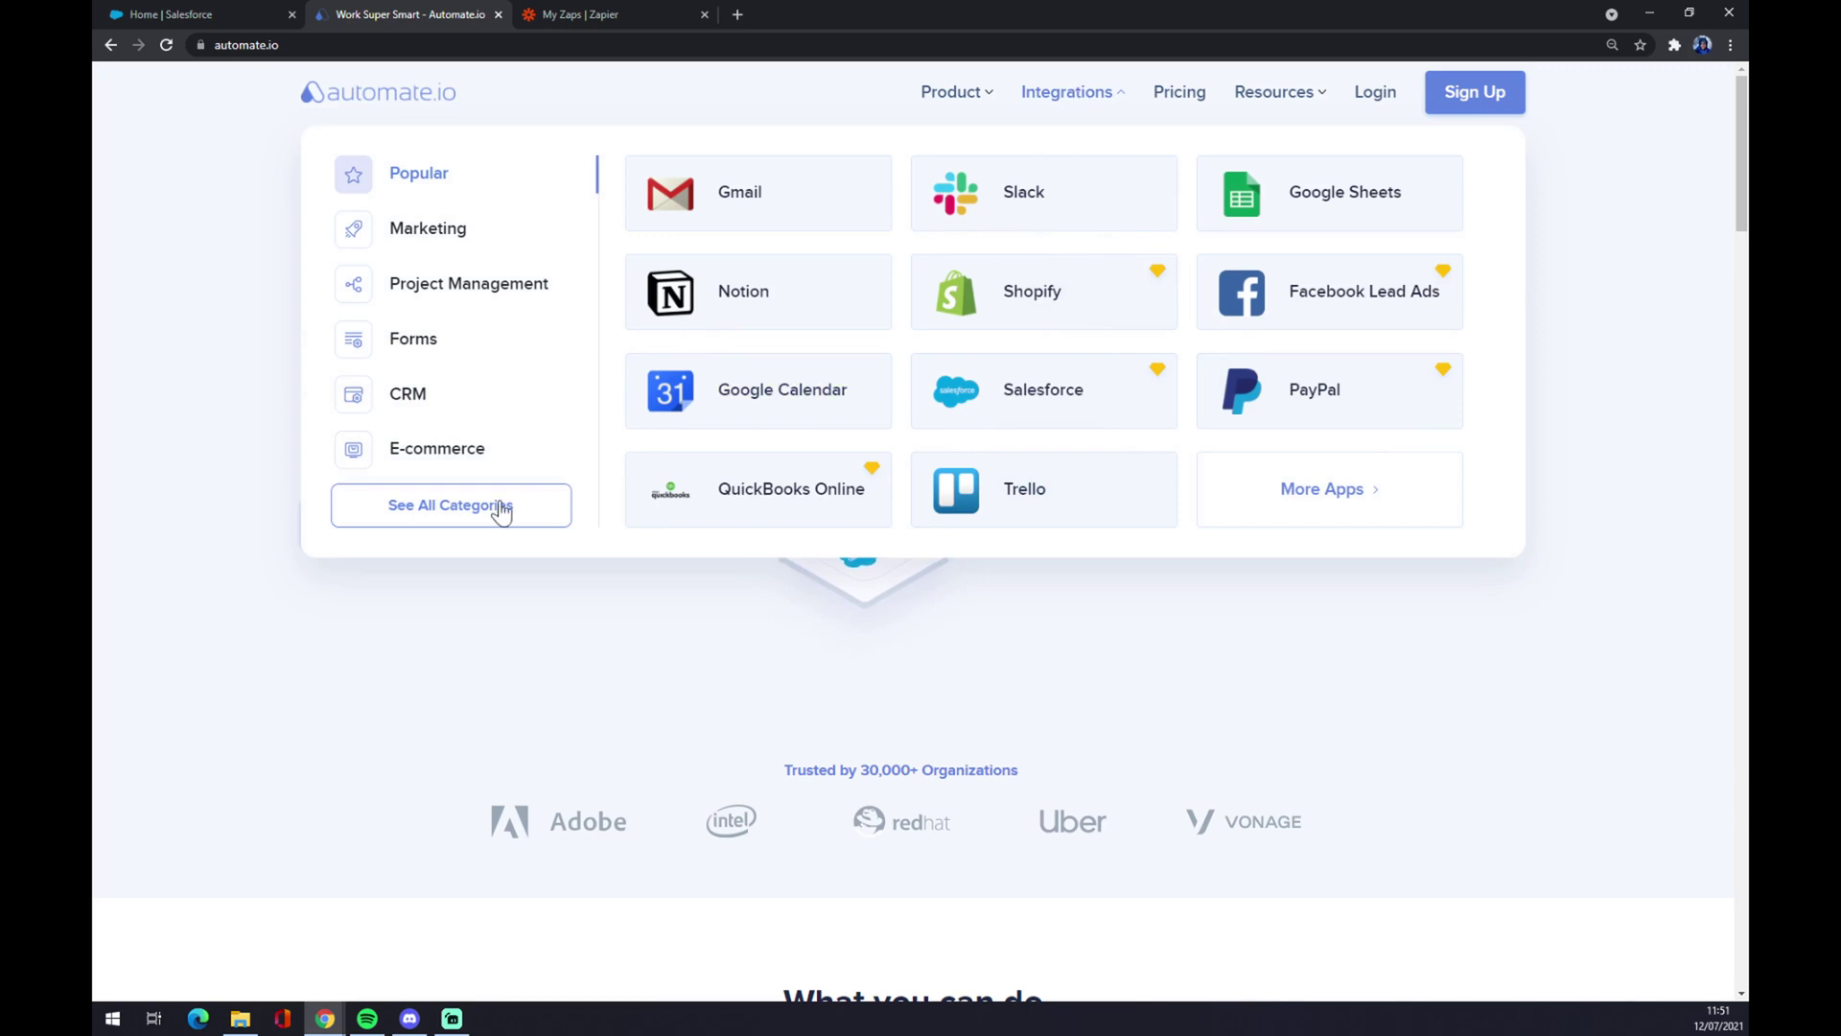
pyautogui.click(472, 515)
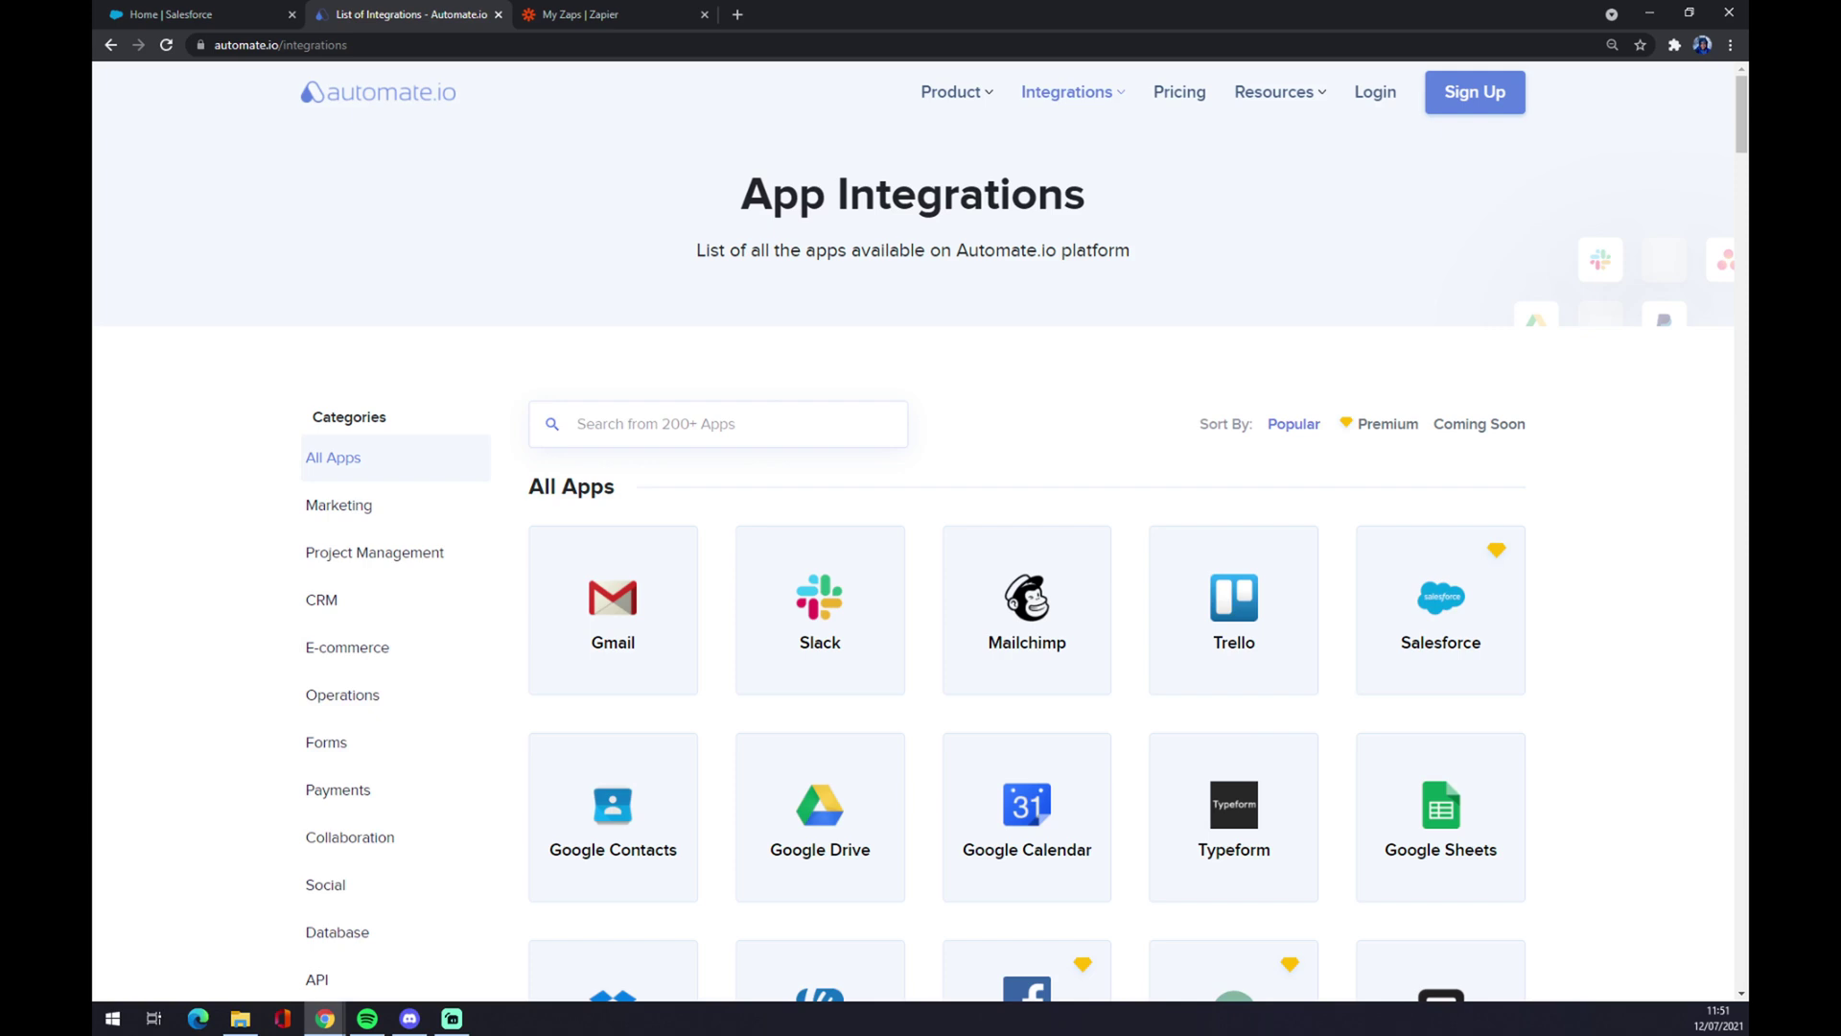
pyautogui.write('salesfo')
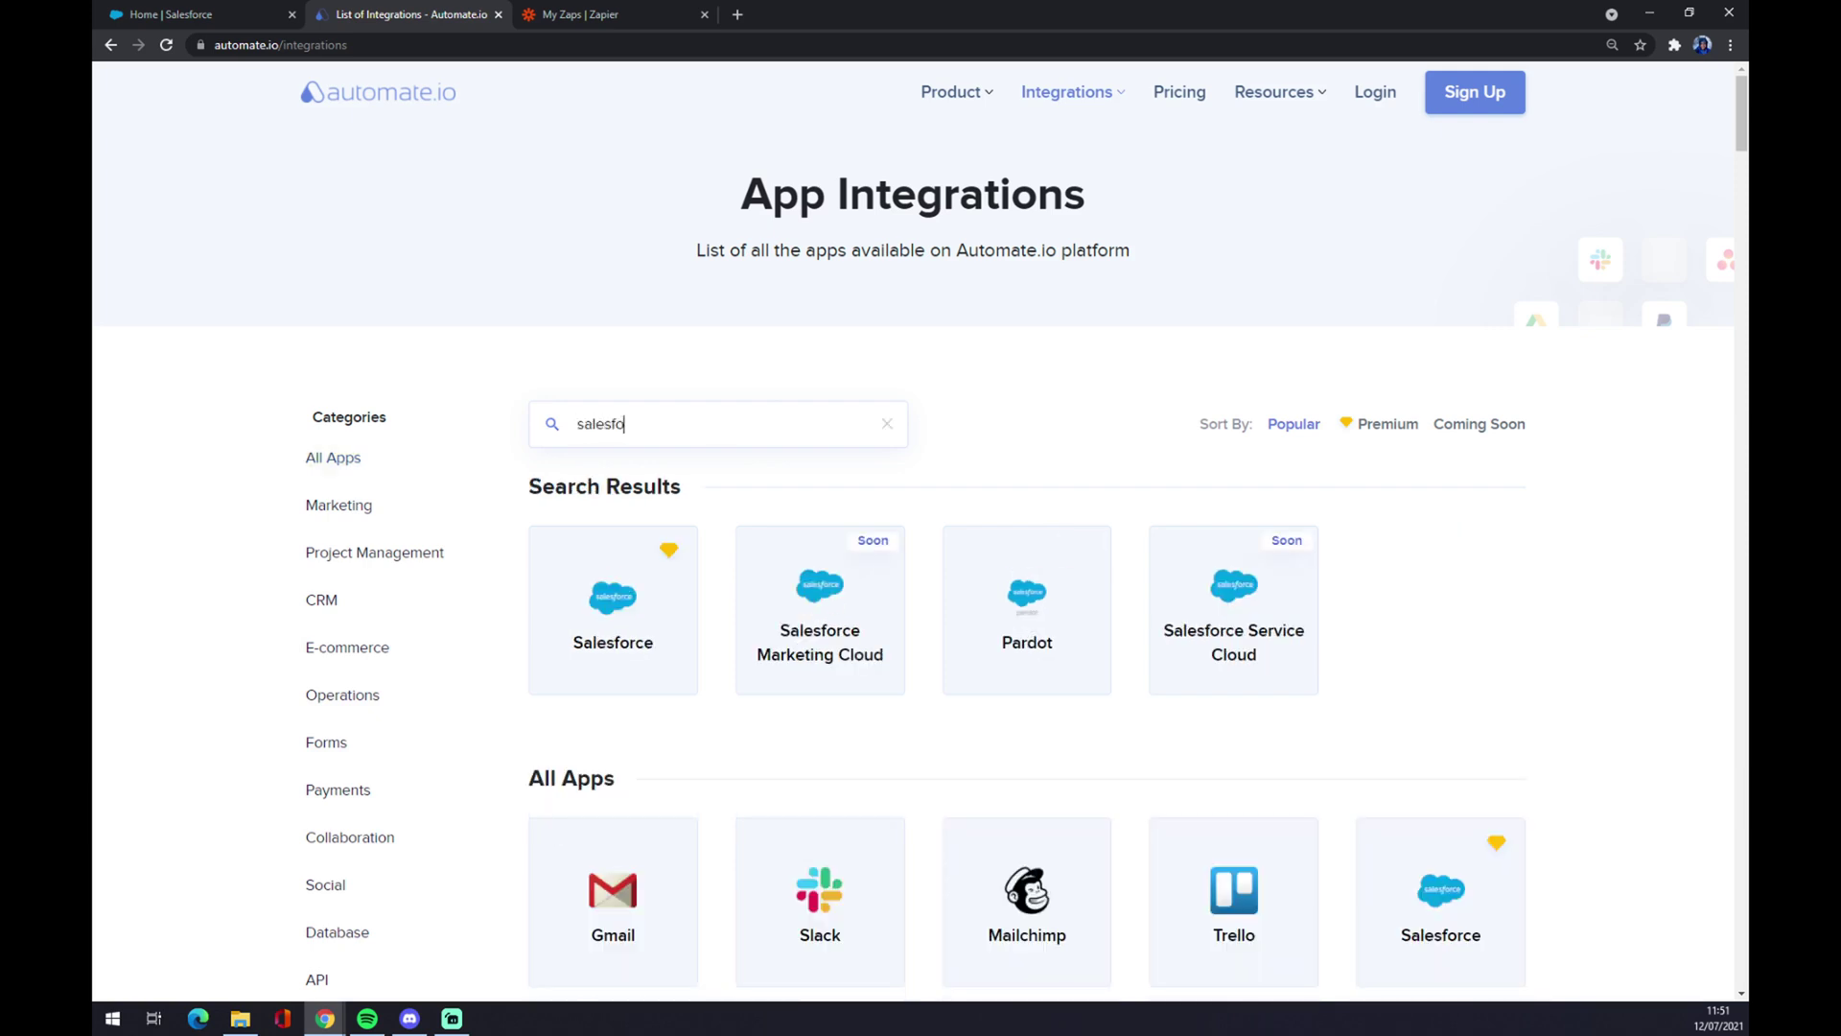
# Step: Review Automate.io's Salesforce and Slack integration triggers and actions, then return to Zapier's Zaps list
pyautogui.click(637, 602)
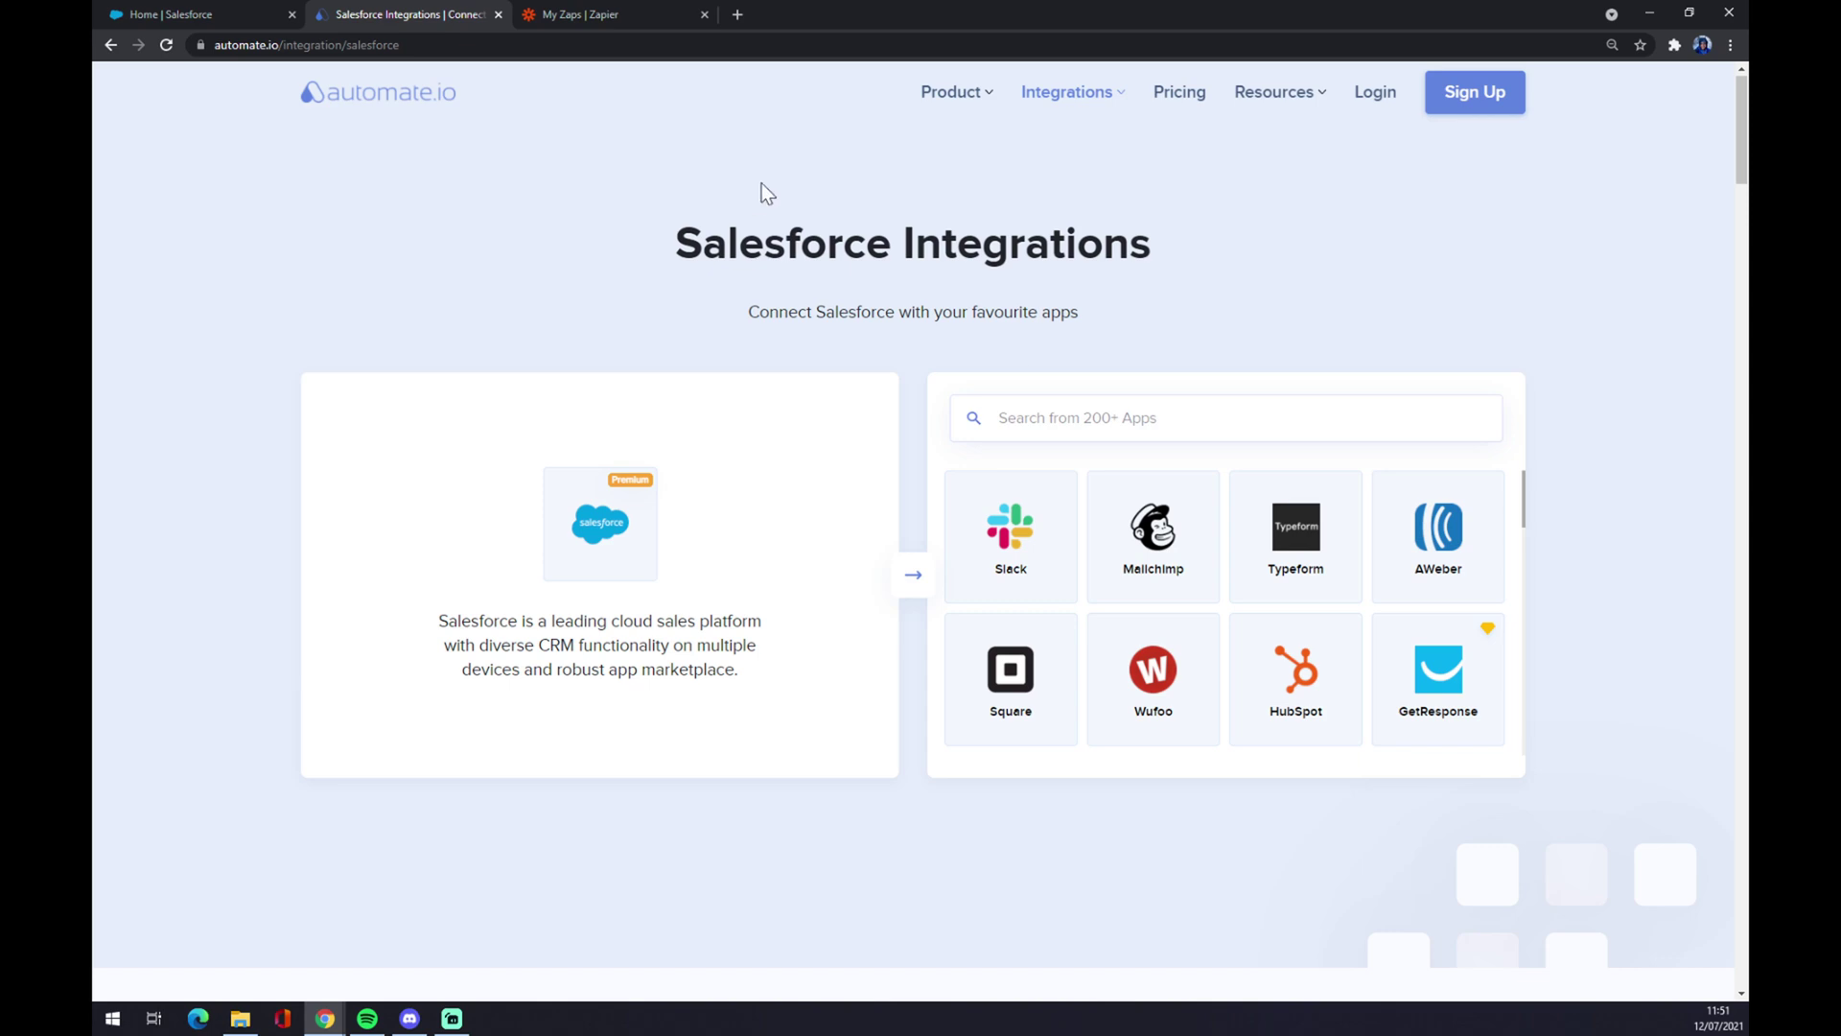
pyautogui.click(1052, 526)
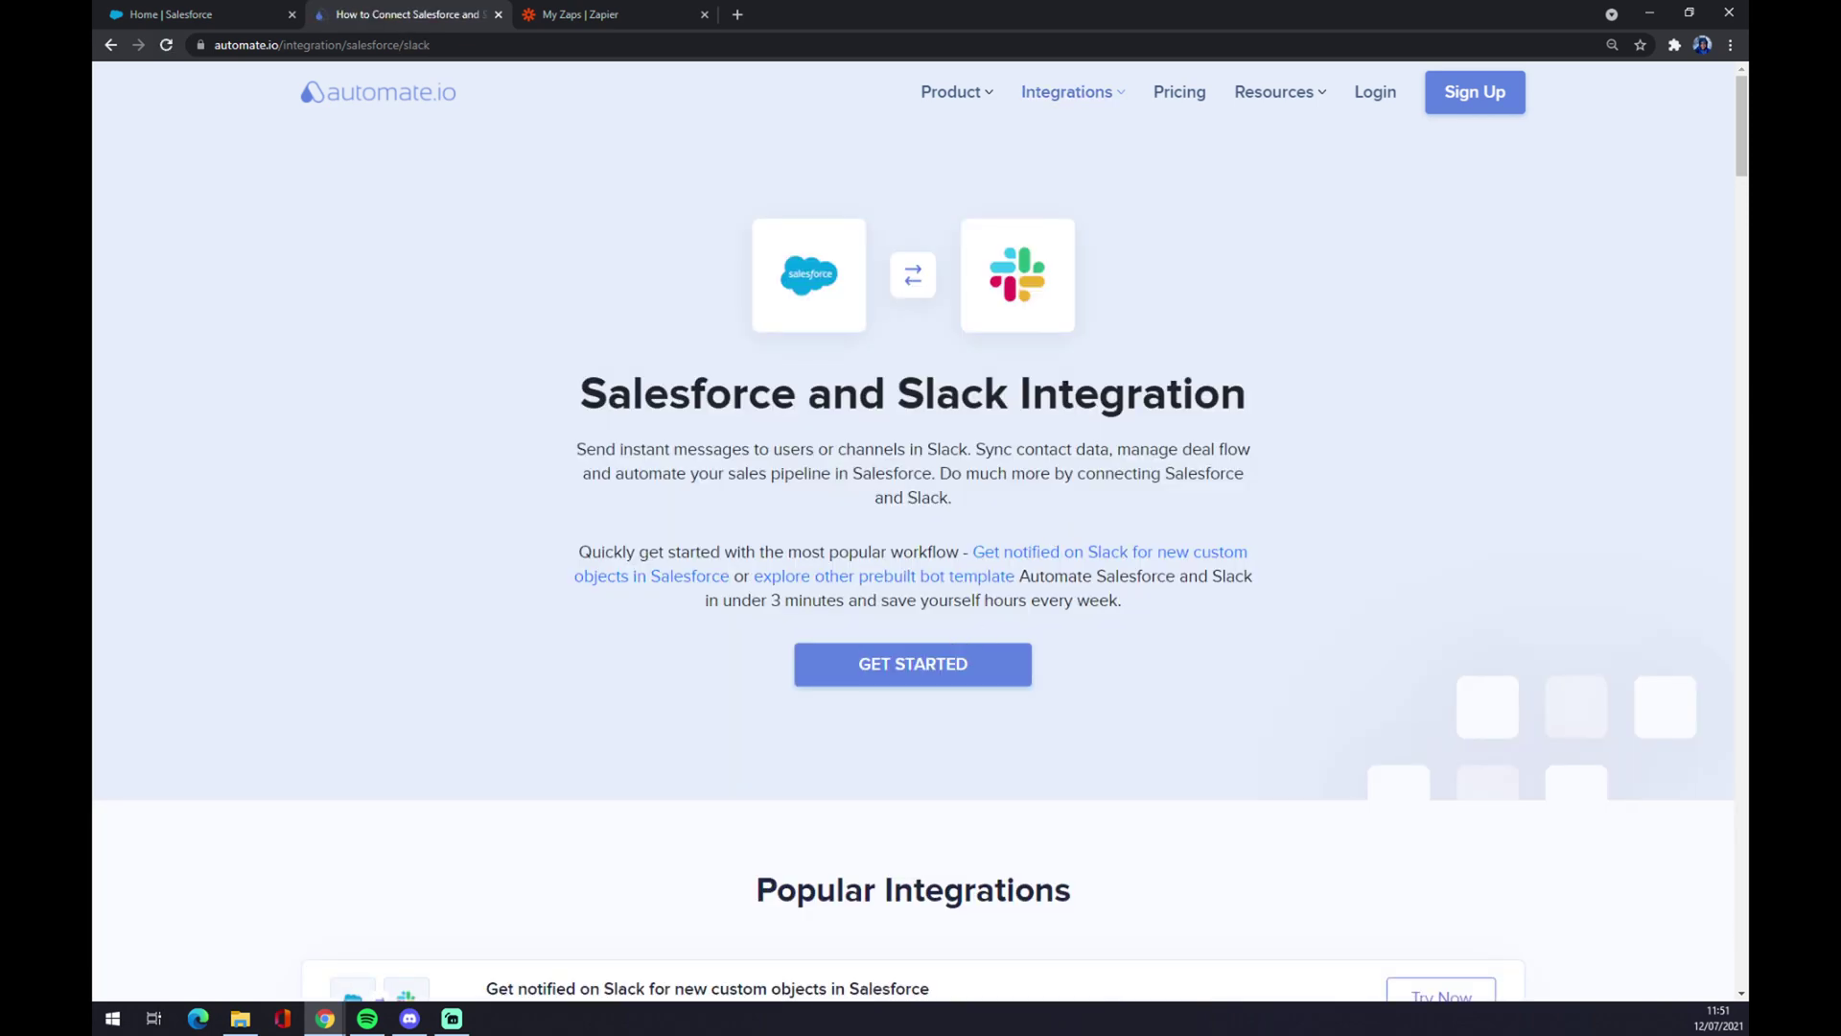
pyautogui.moveTo(504, 375); pyautogui.dragTo(1310, 419)
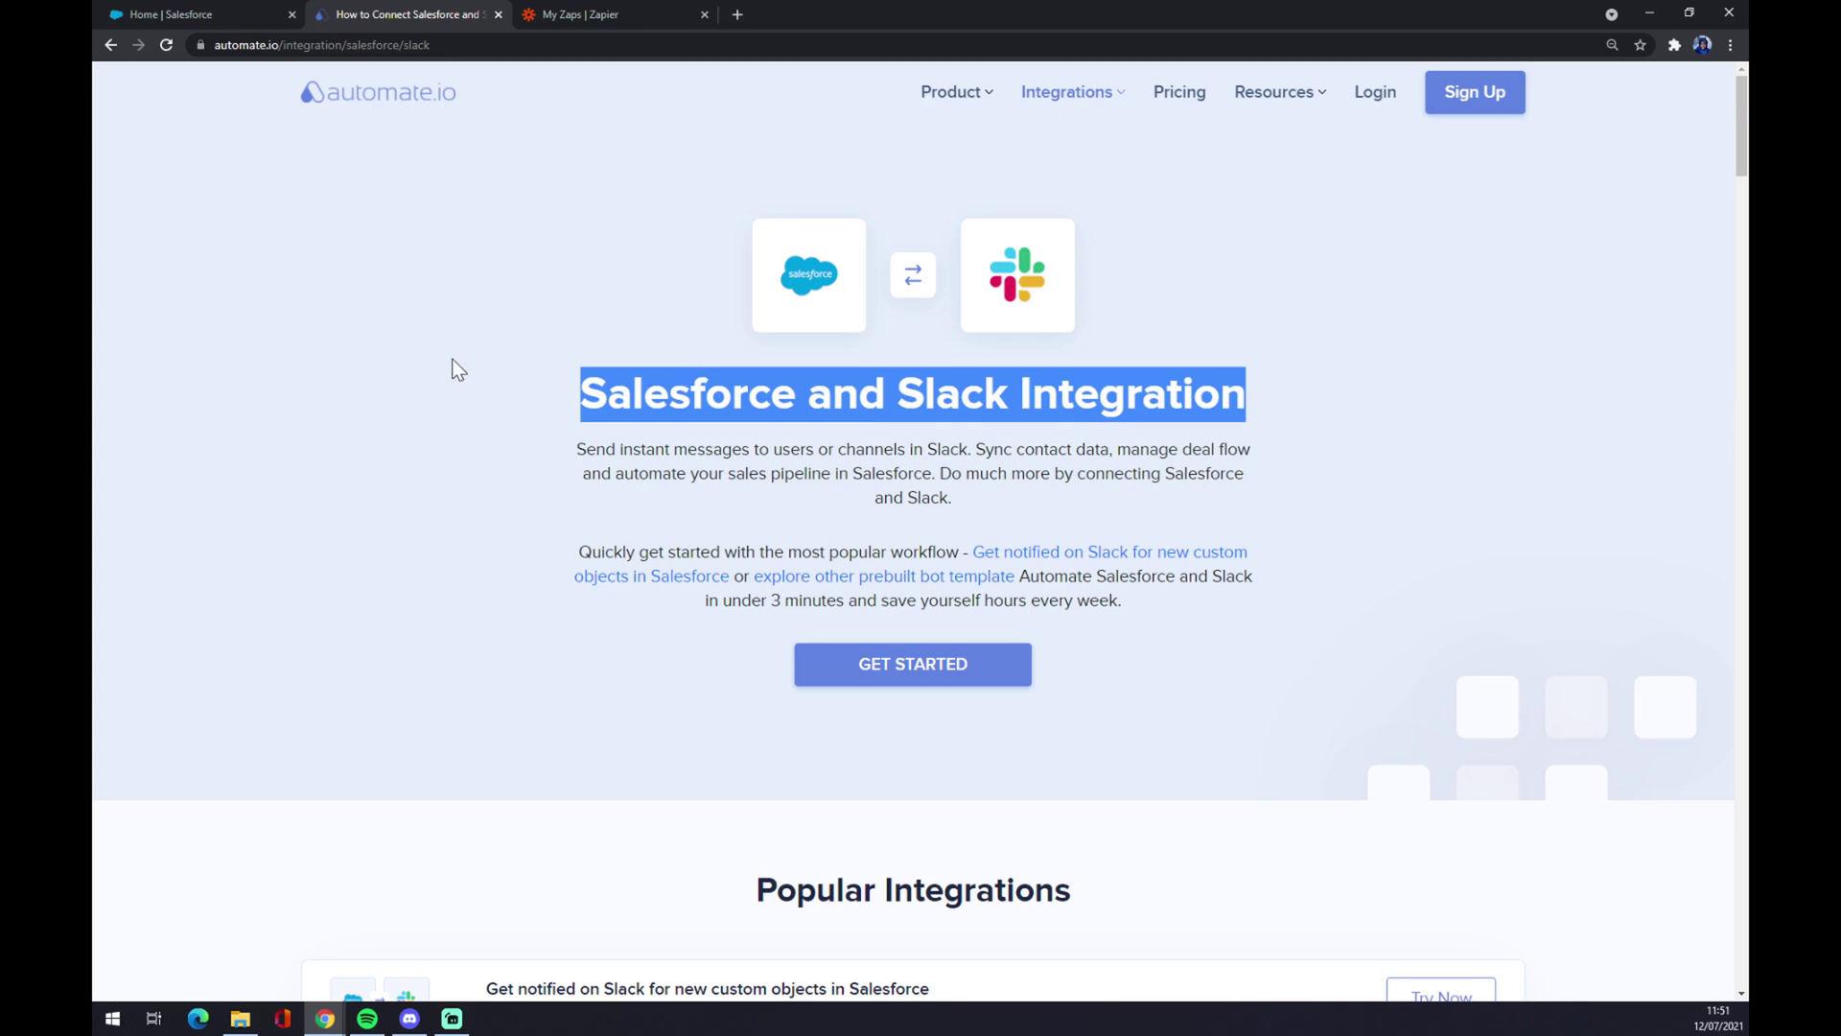
pyautogui.scroll(-13, 696, 492)
pyautogui.scroll(-5, 576, 461)
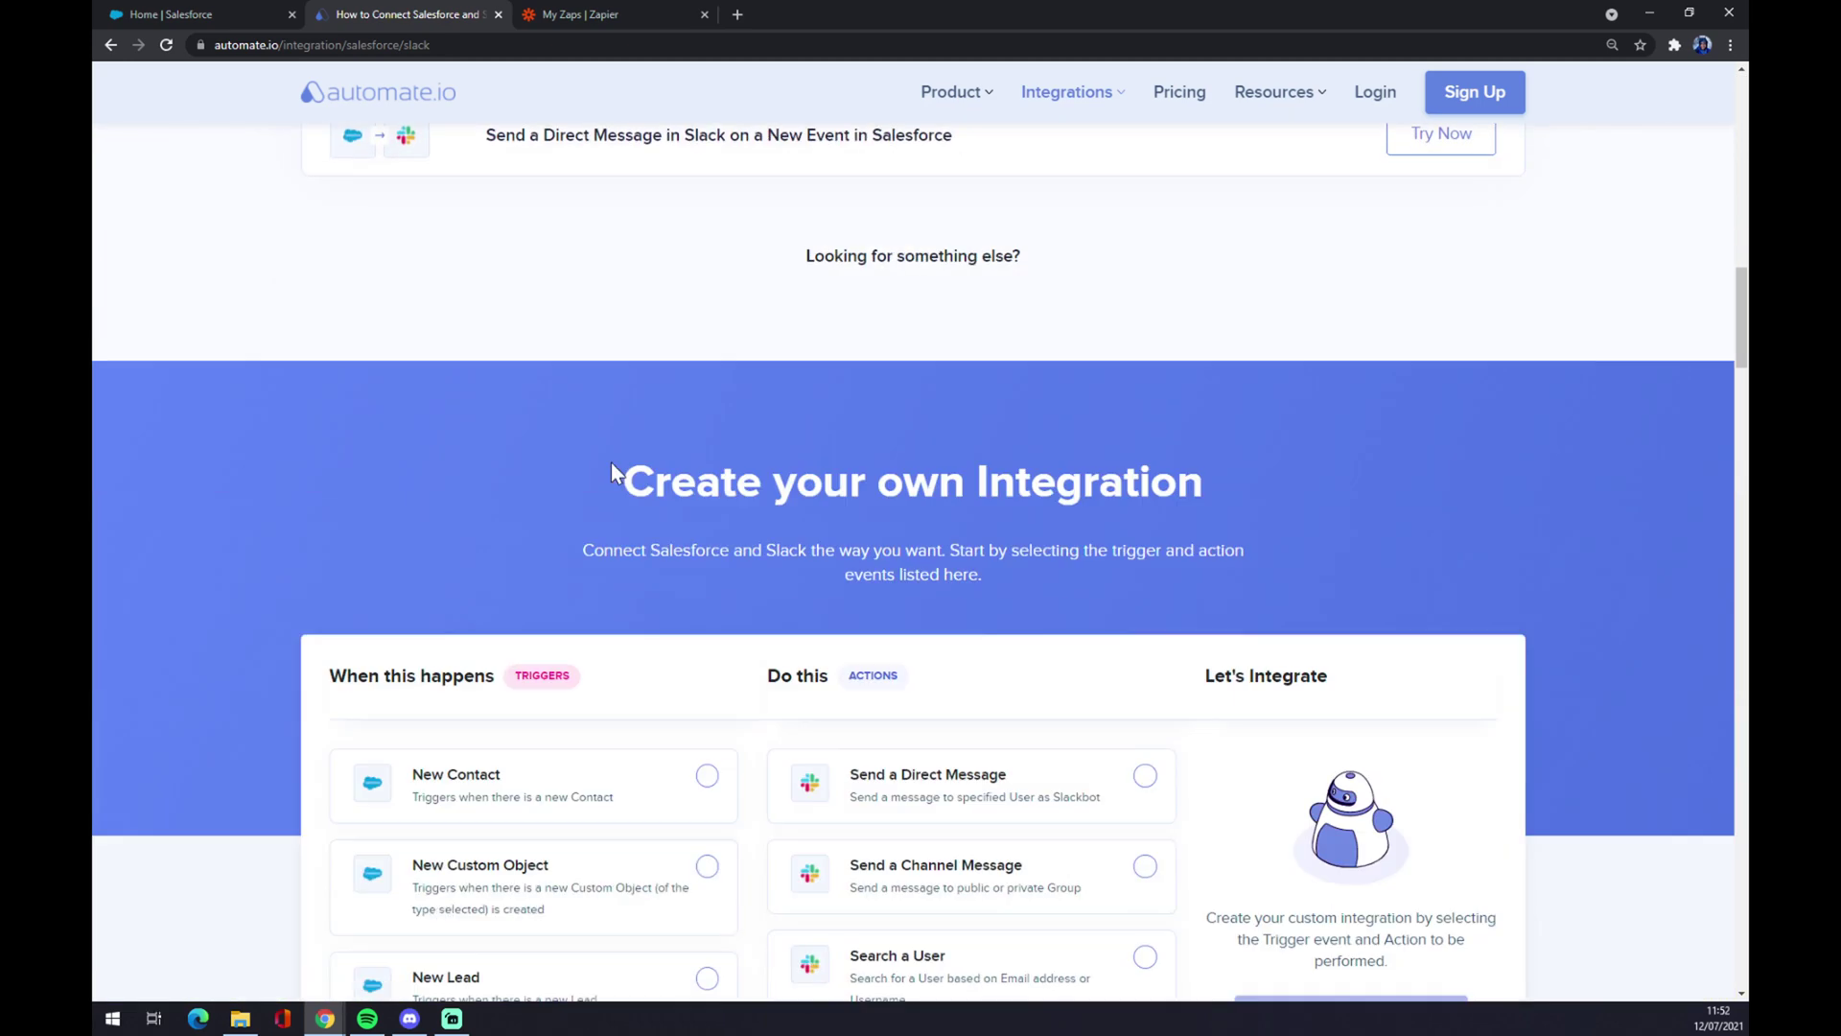
pyautogui.moveTo(559, 456); pyautogui.dragTo(1210, 463)
pyautogui.scroll(-10, 1211, 464)
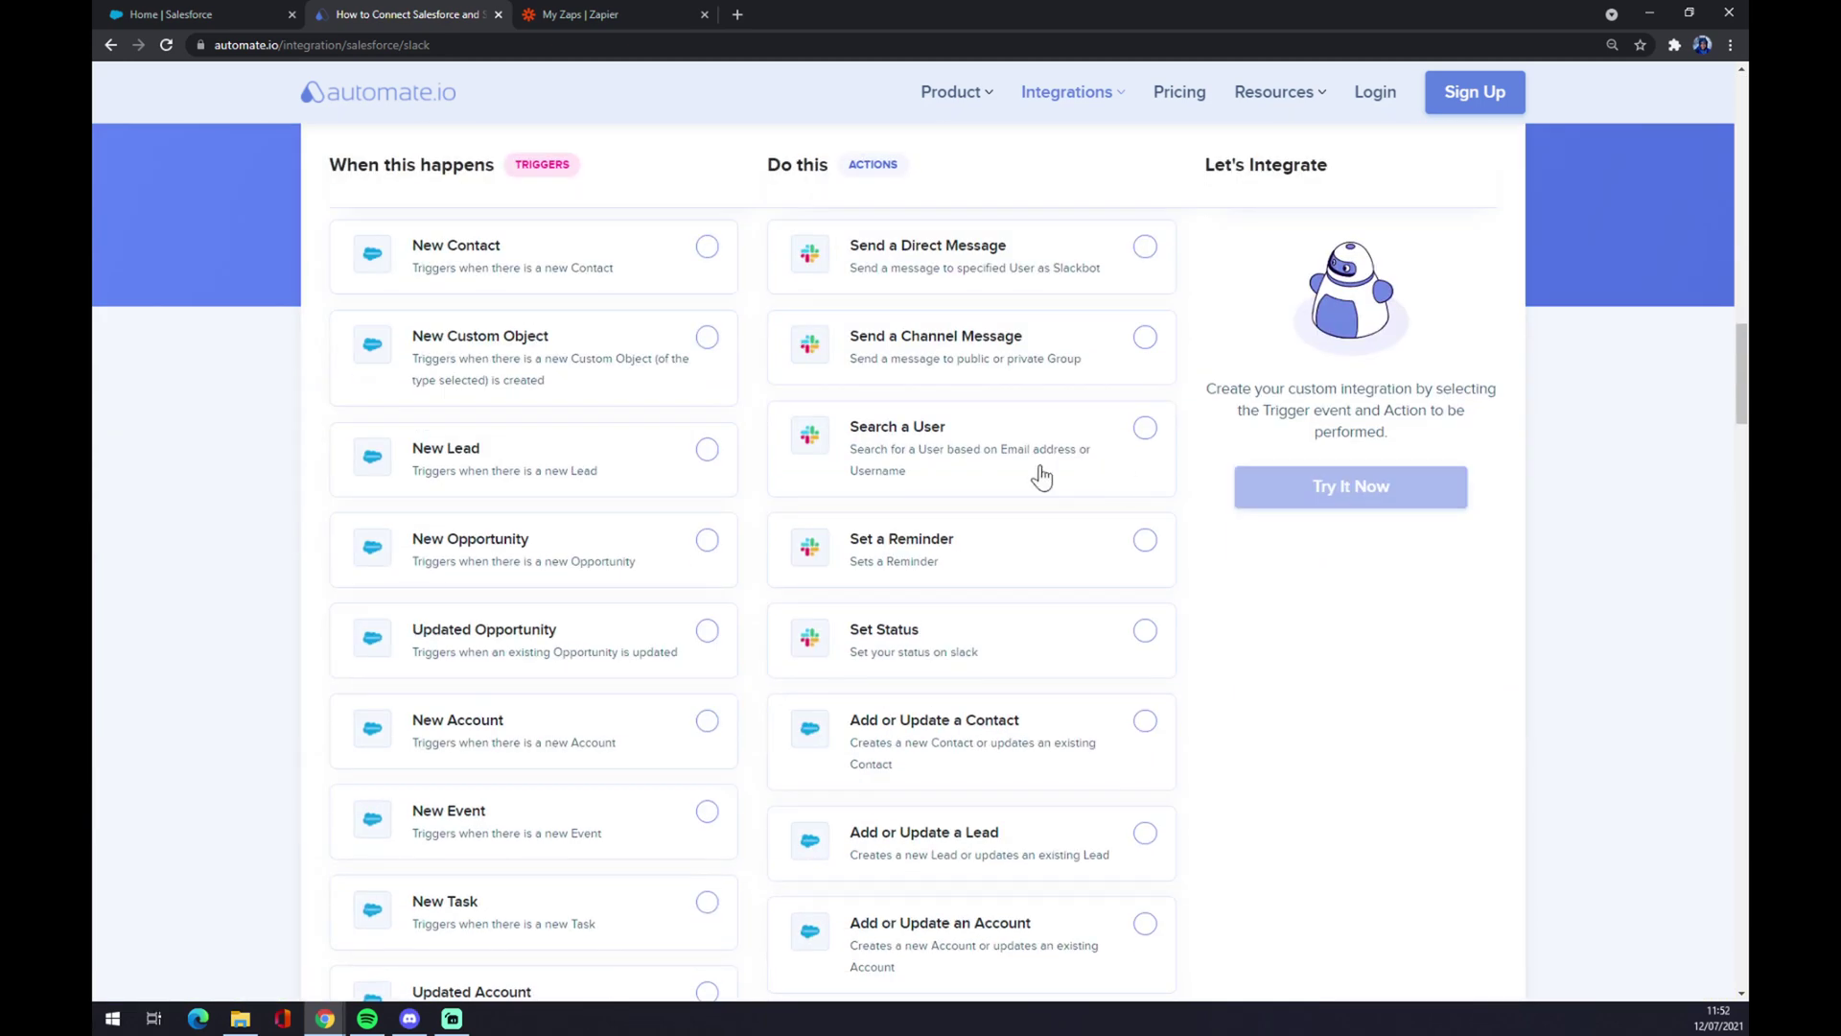
pyautogui.scroll(4, 937, 464)
pyautogui.click(594, 13)
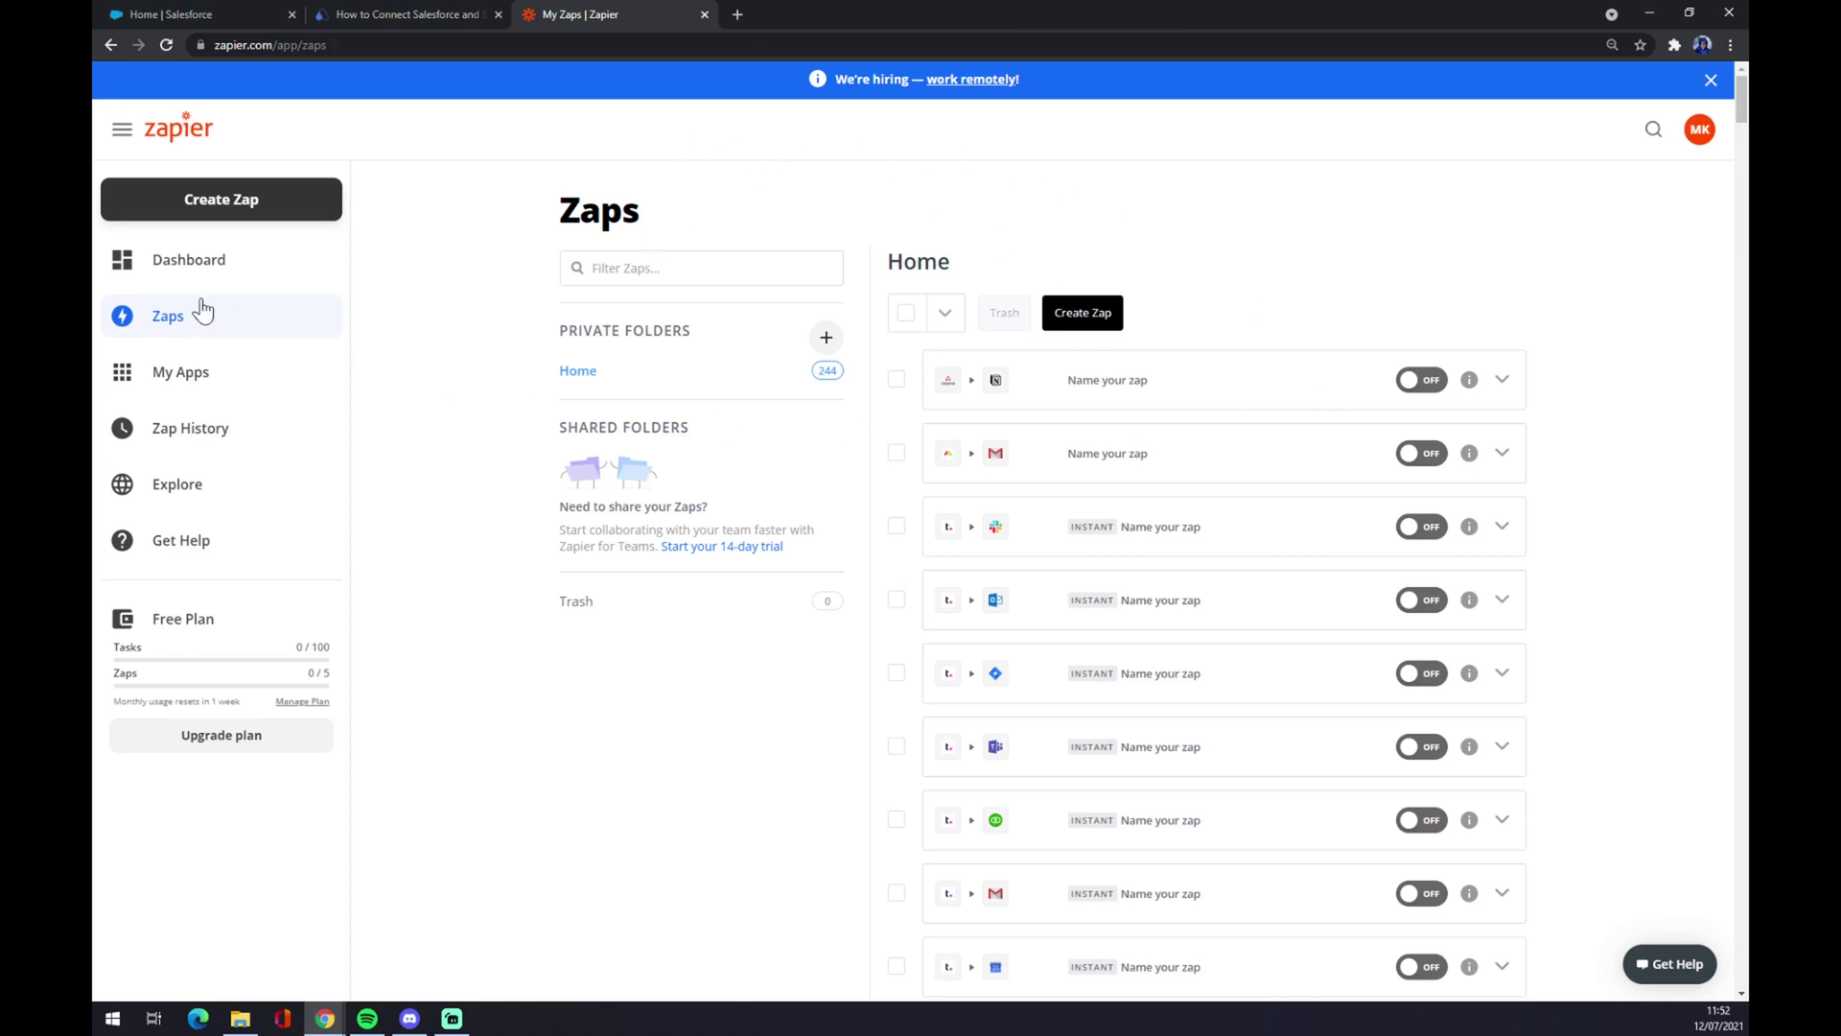
# Step: Start a new, untitled zap with Create Zap
pyautogui.click(273, 220)
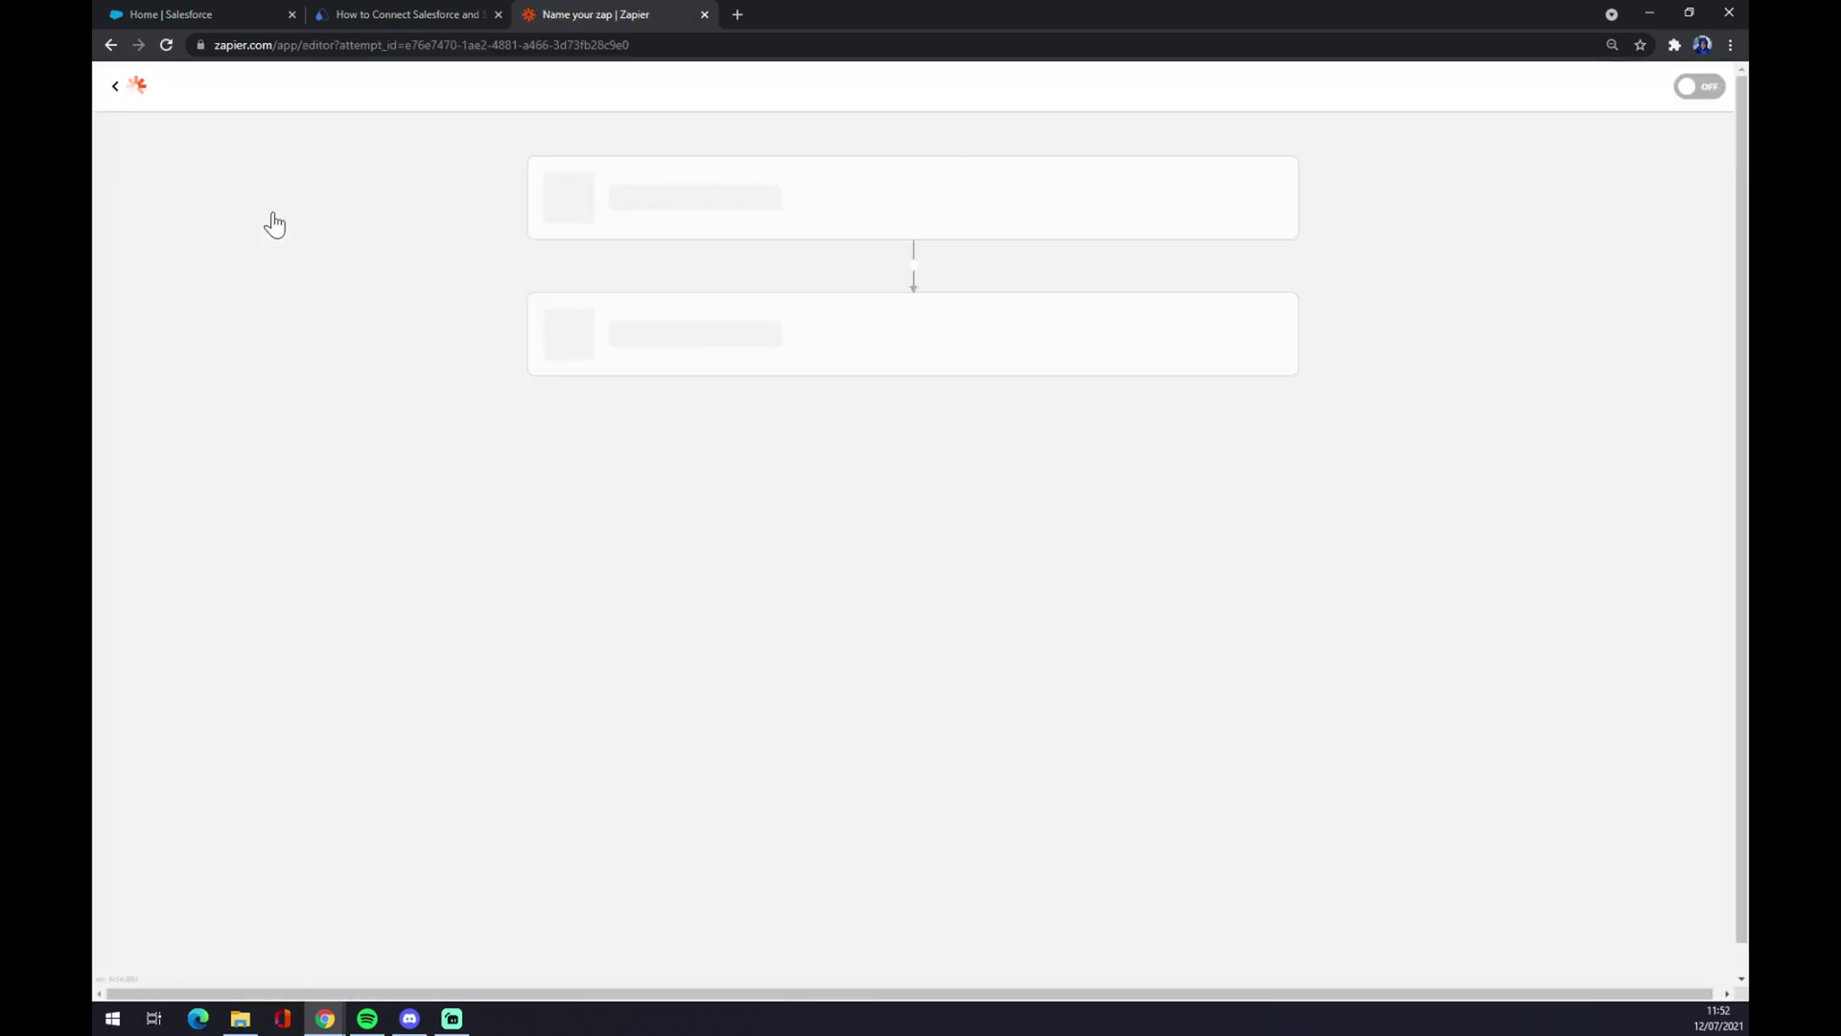
# Step: Name the new zap 'Salesforce to Slack'
pyautogui.click(252, 126)
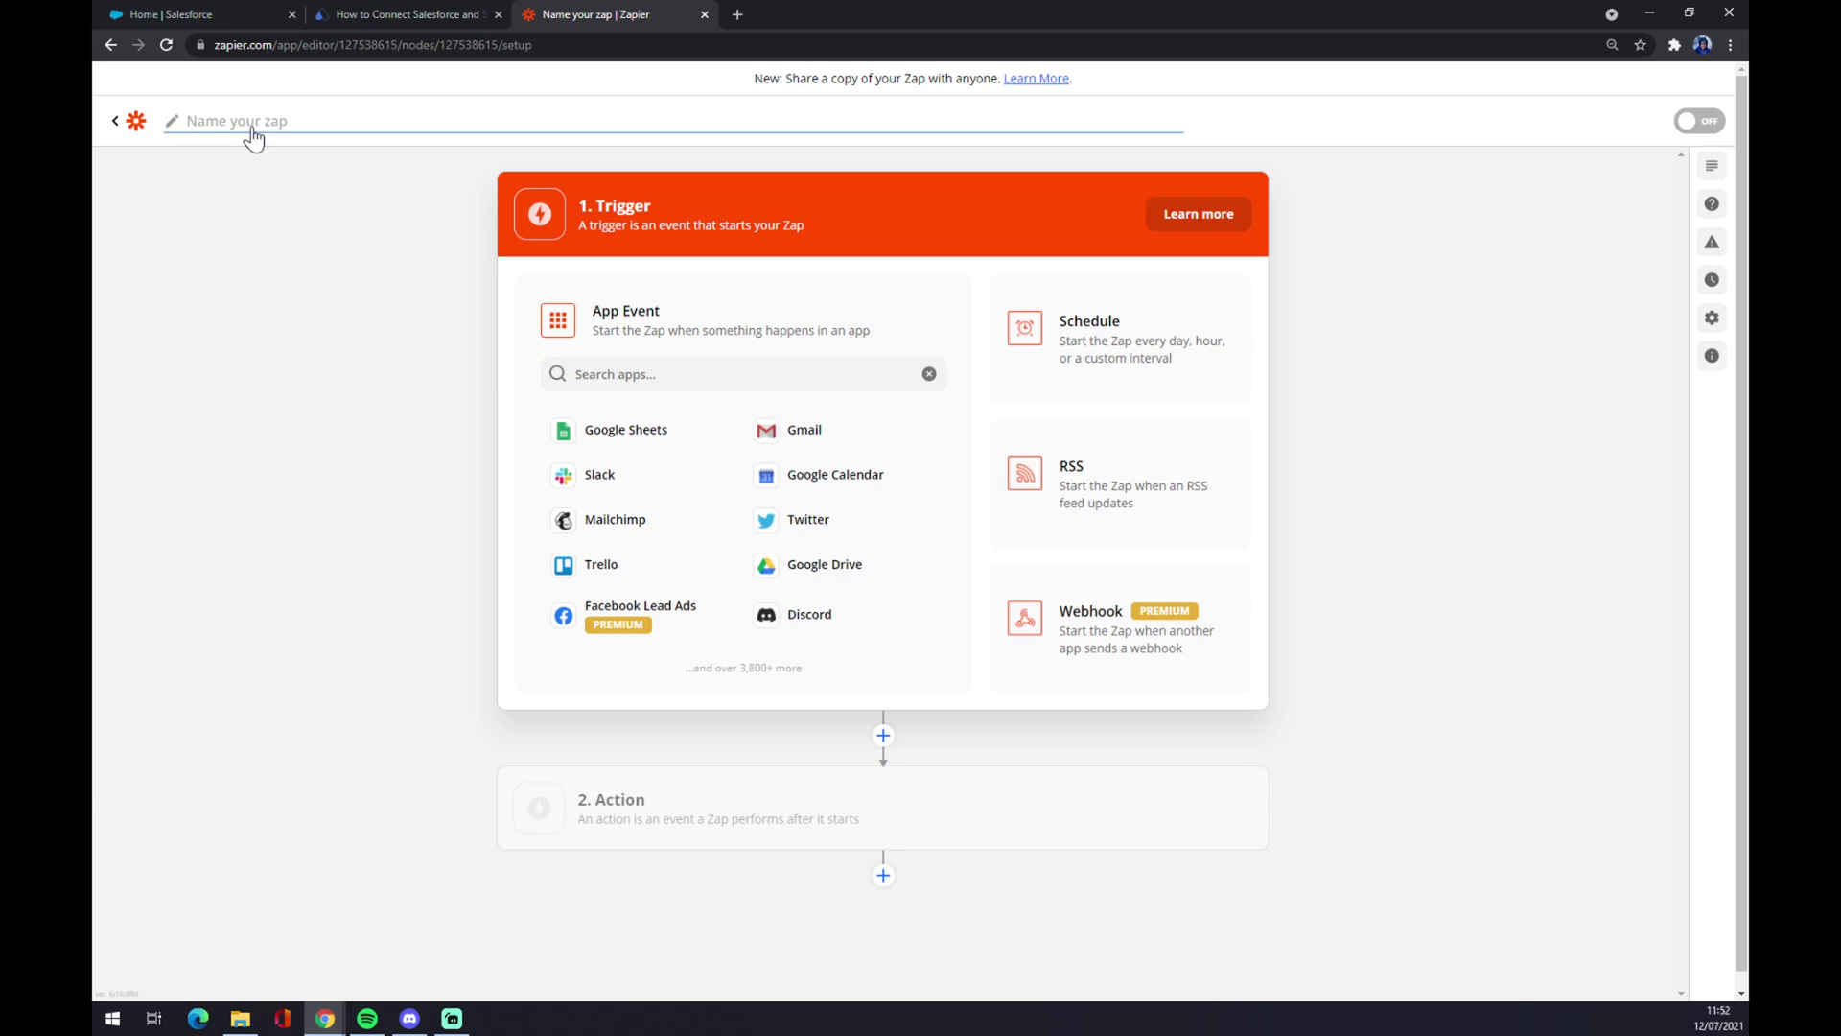
pyautogui.write('Salesforce to Slack')
pyautogui.press('Return')
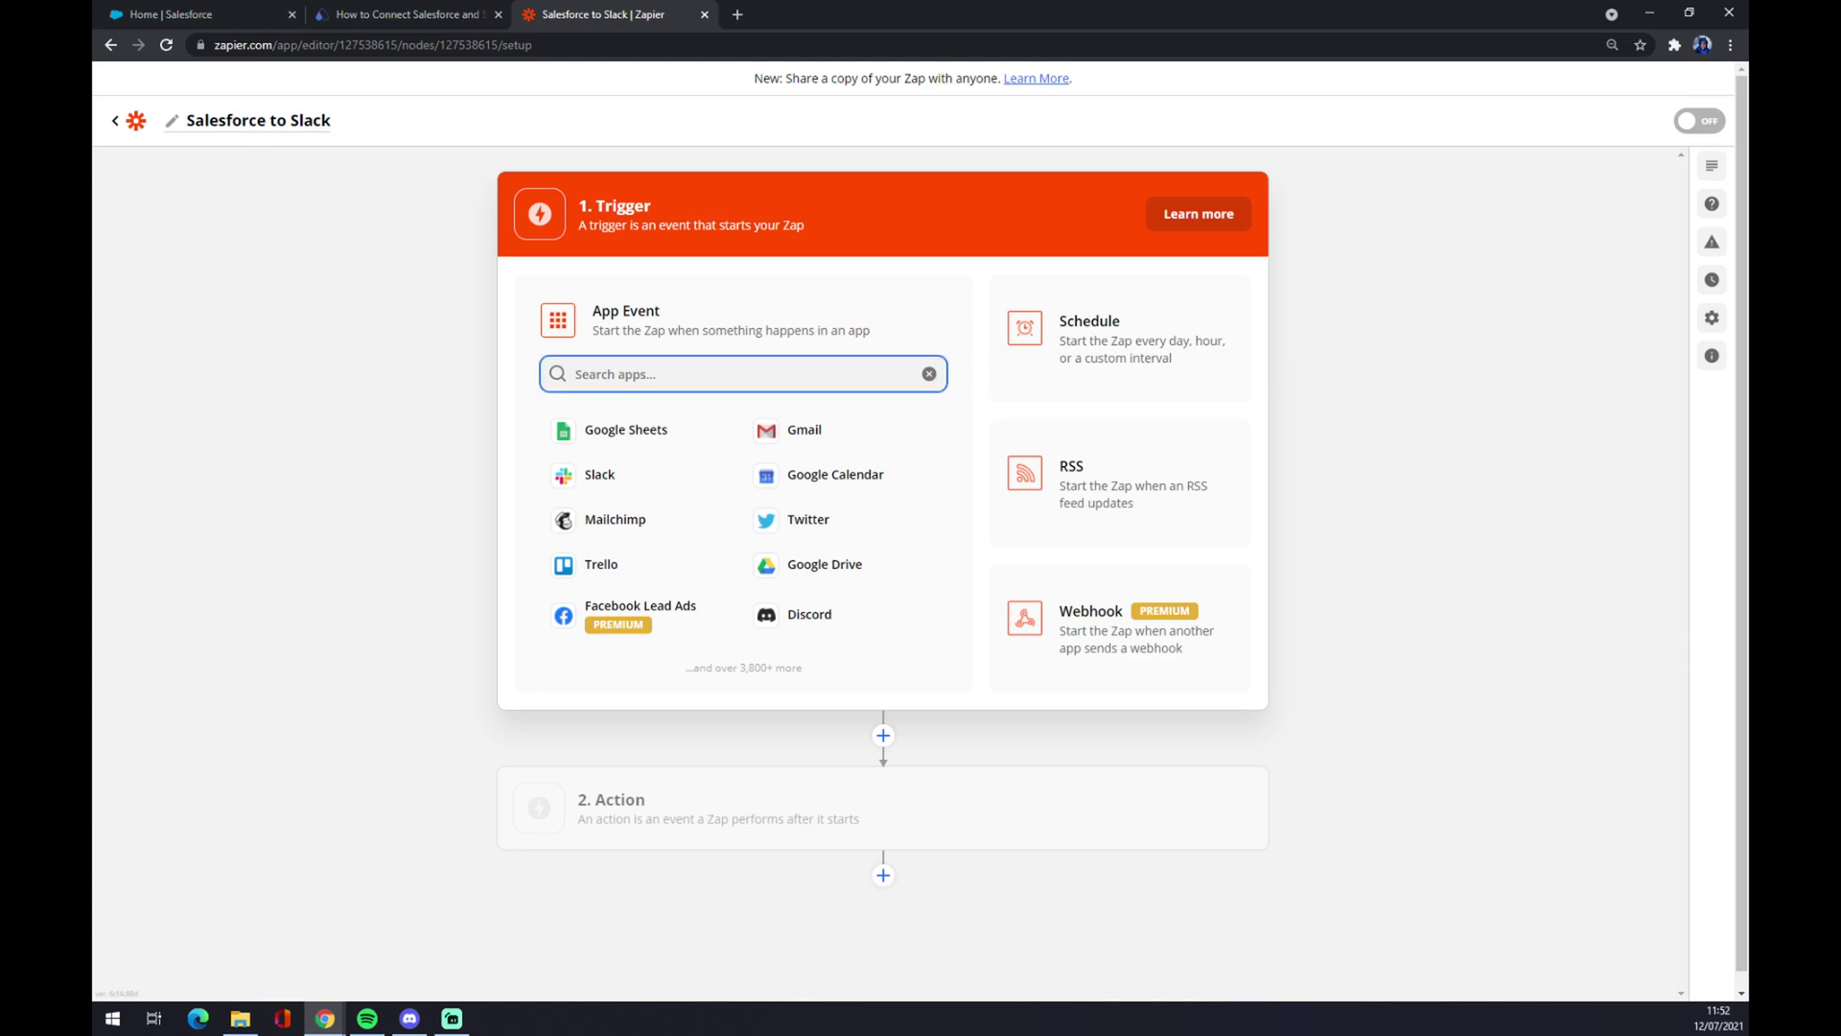
# Step: Search the trigger step's apps for 'Salesforce'
pyautogui.moveTo(653, 205); pyautogui.dragTo(581, 213)
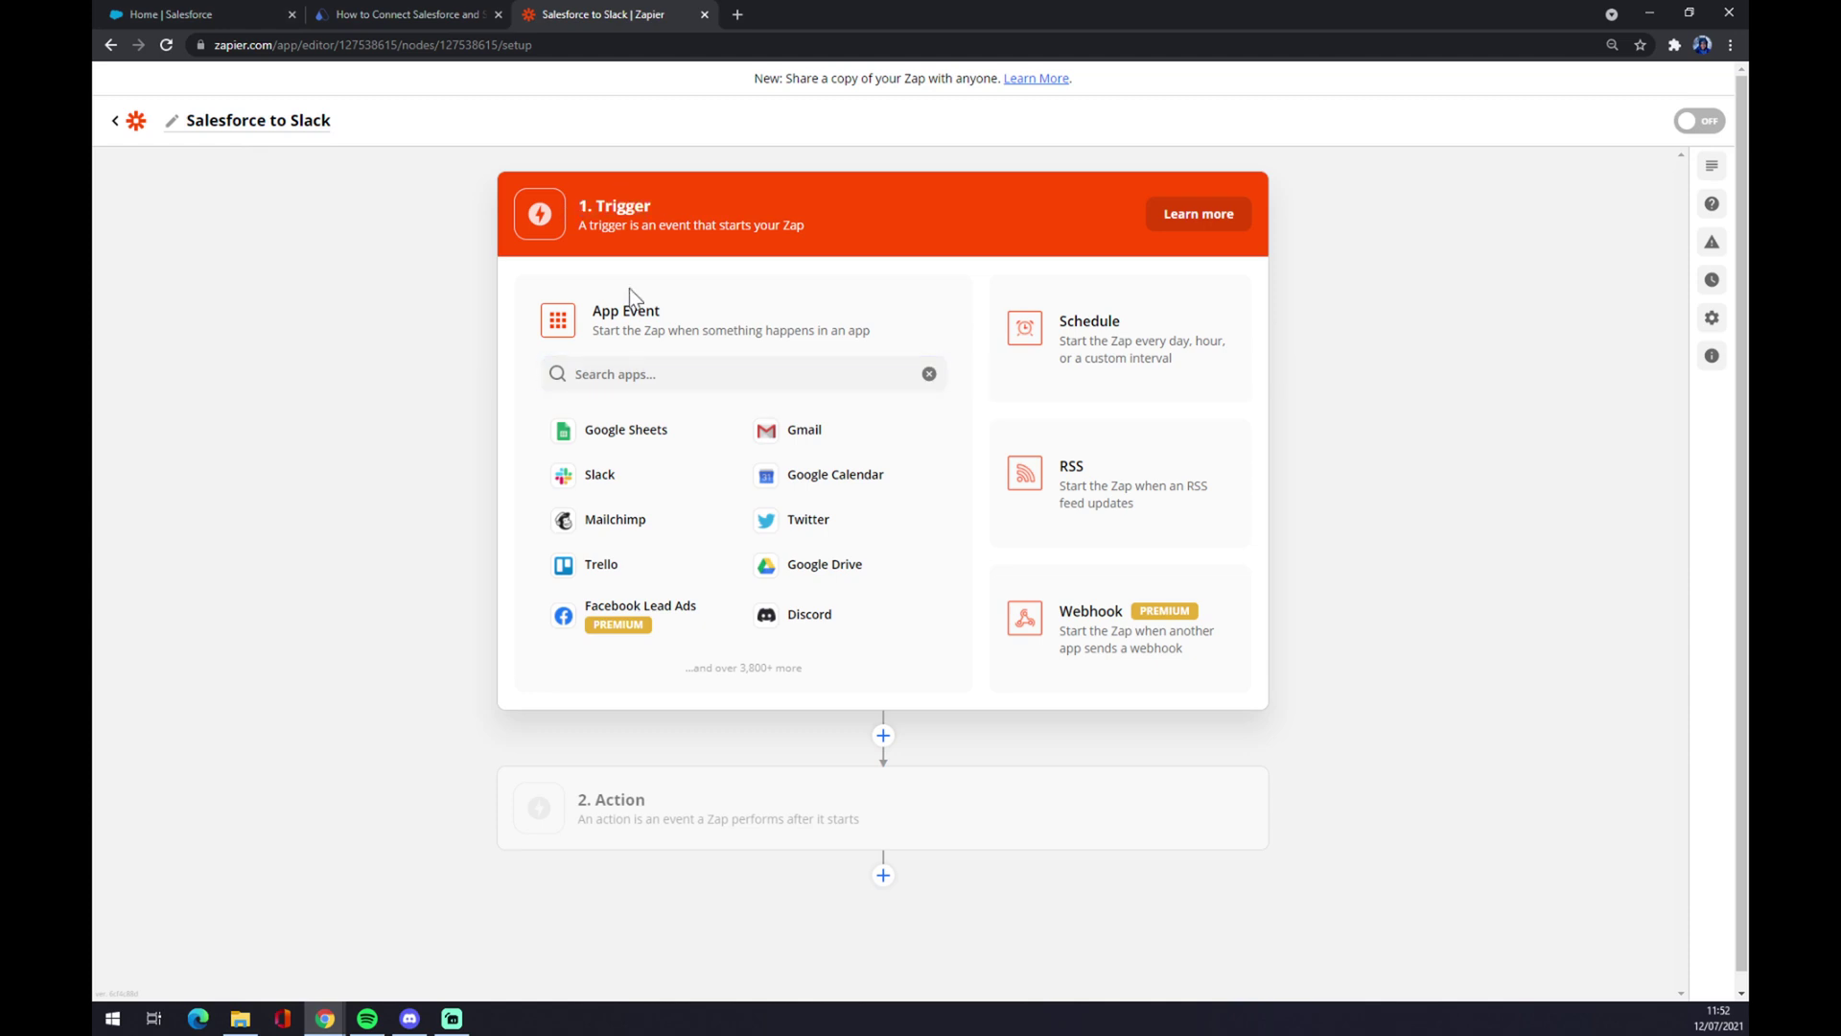
pyautogui.click(638, 374)
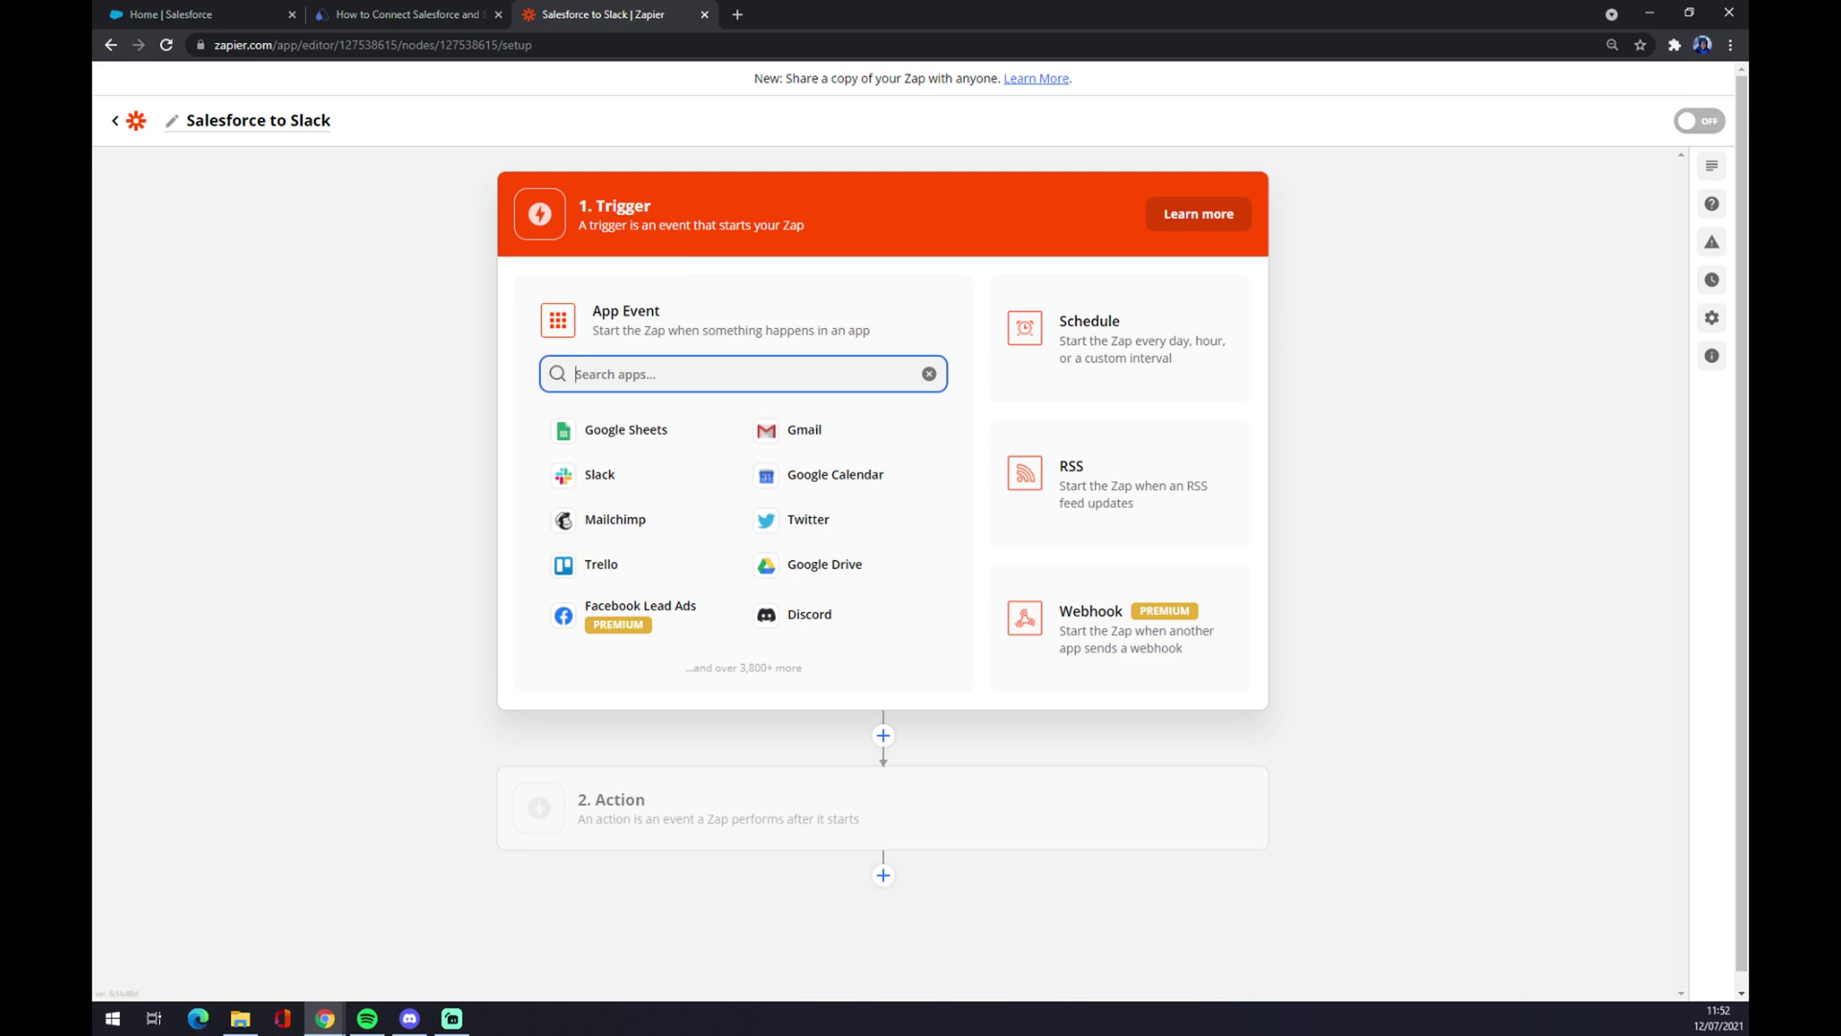
pyautogui.write('Salesforce')
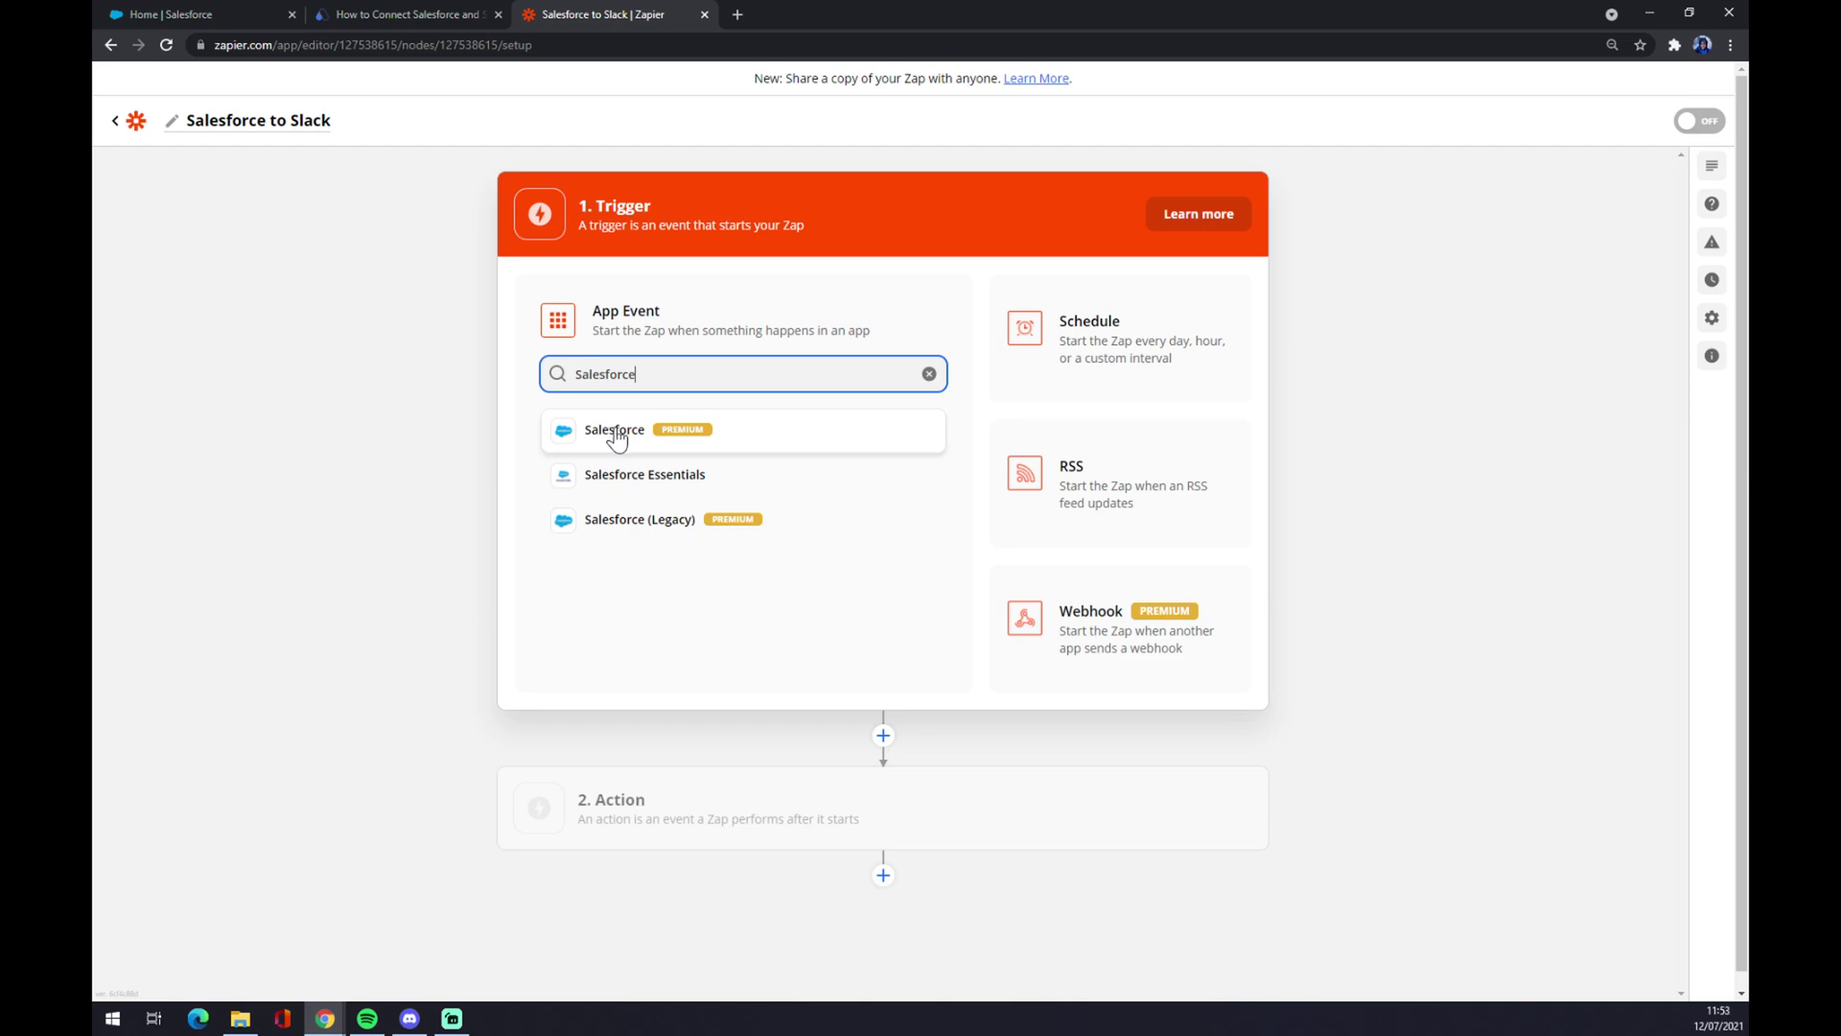
# Step: Make the trigger Salesforce New Record and connect the Salesforce account
pyautogui.click(616, 431)
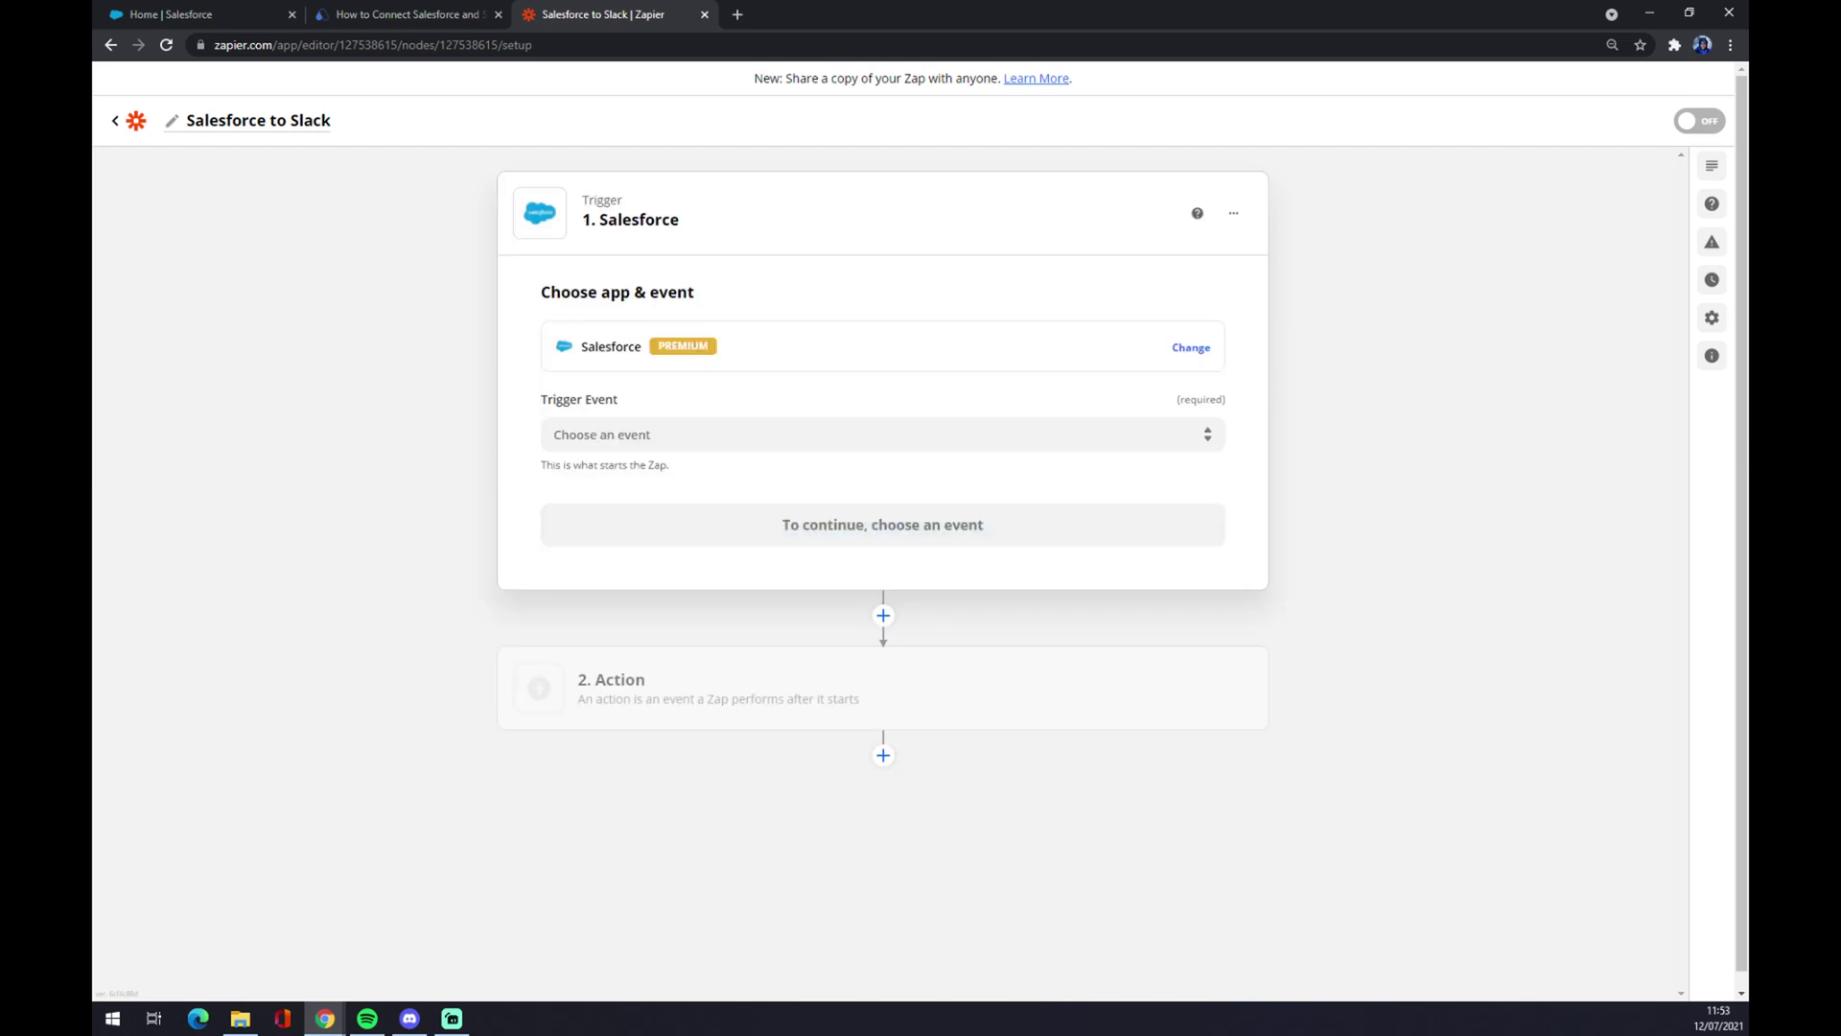
pyautogui.click(604, 434)
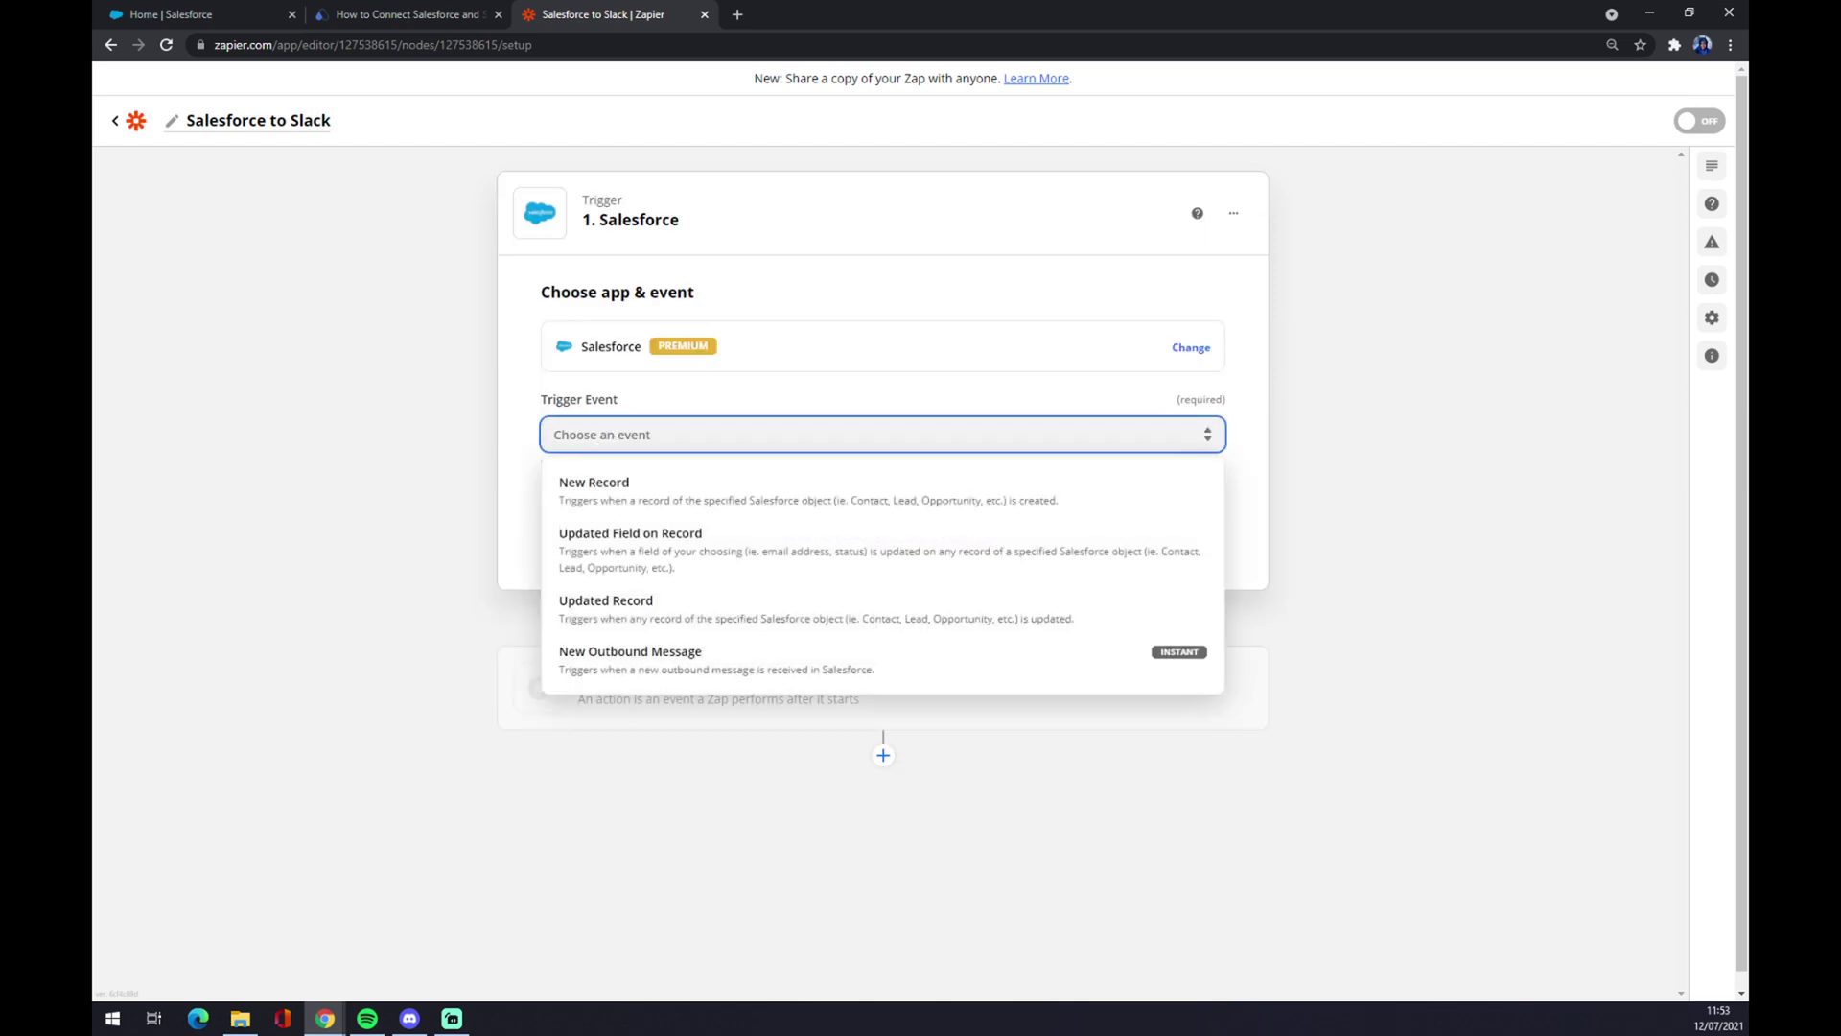
pyautogui.click(628, 508)
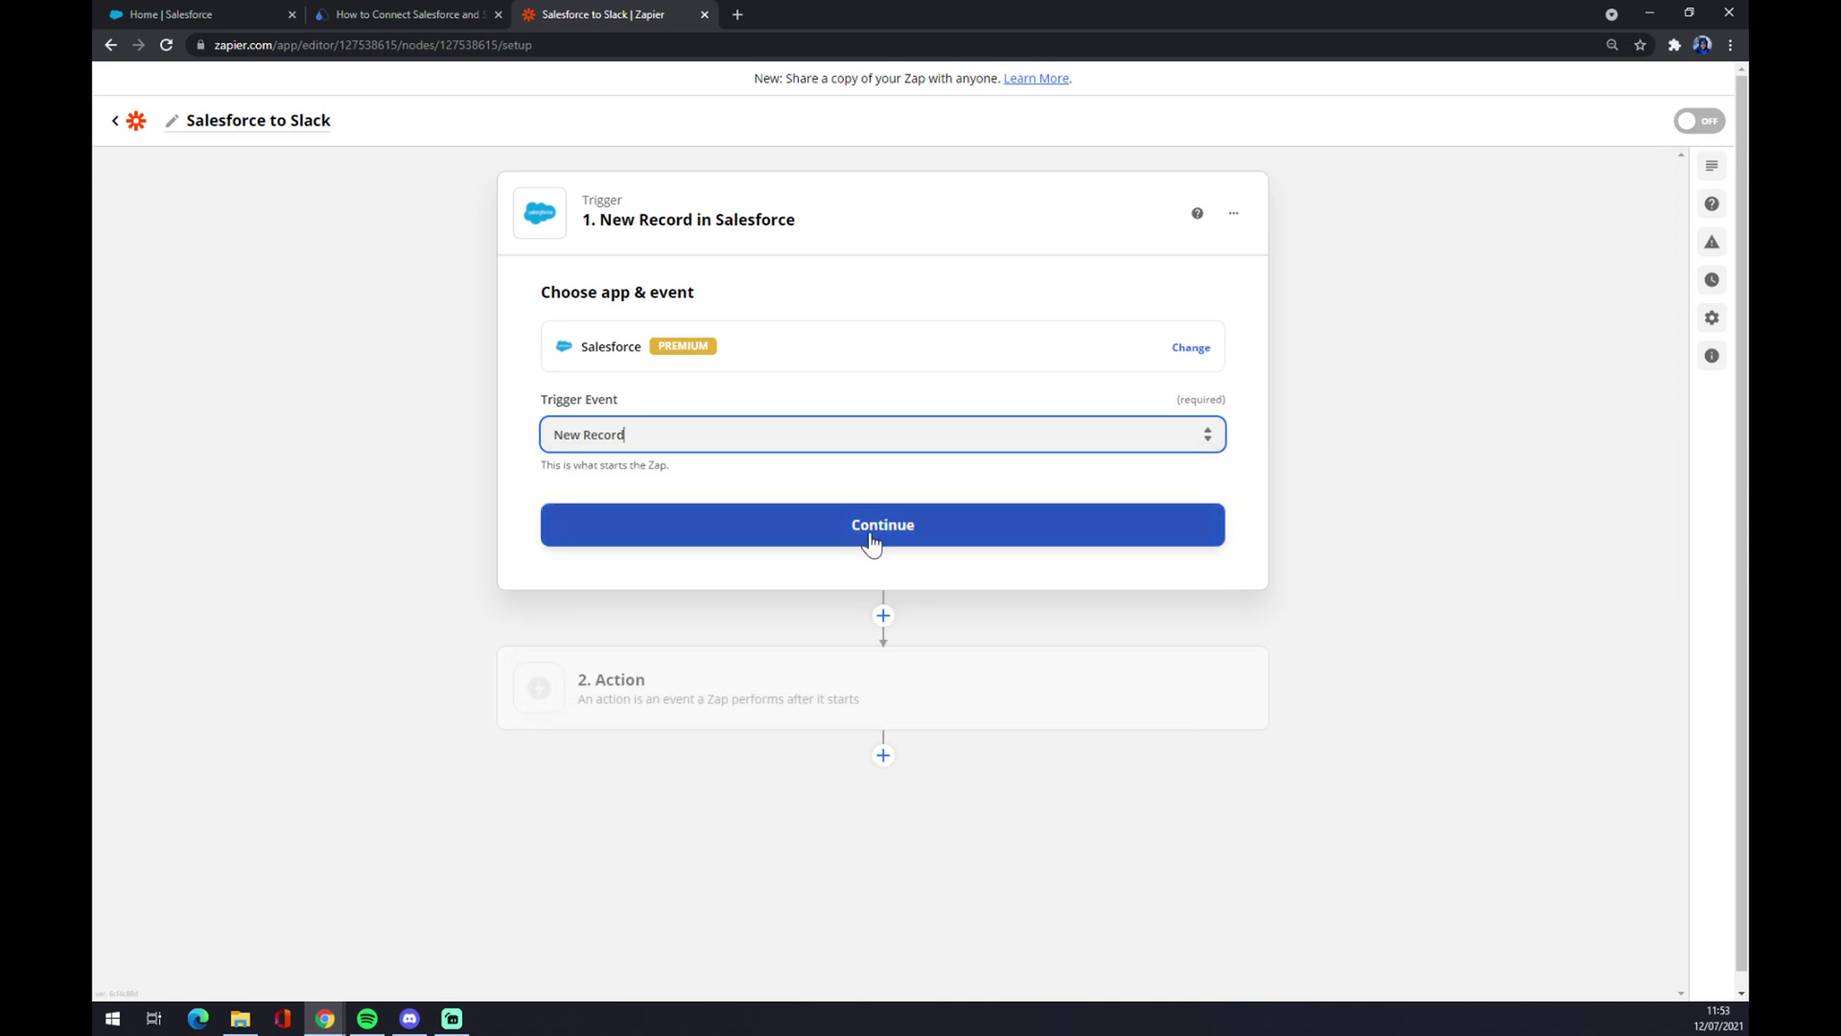
pyautogui.click(870, 542)
pyautogui.click(622, 418)
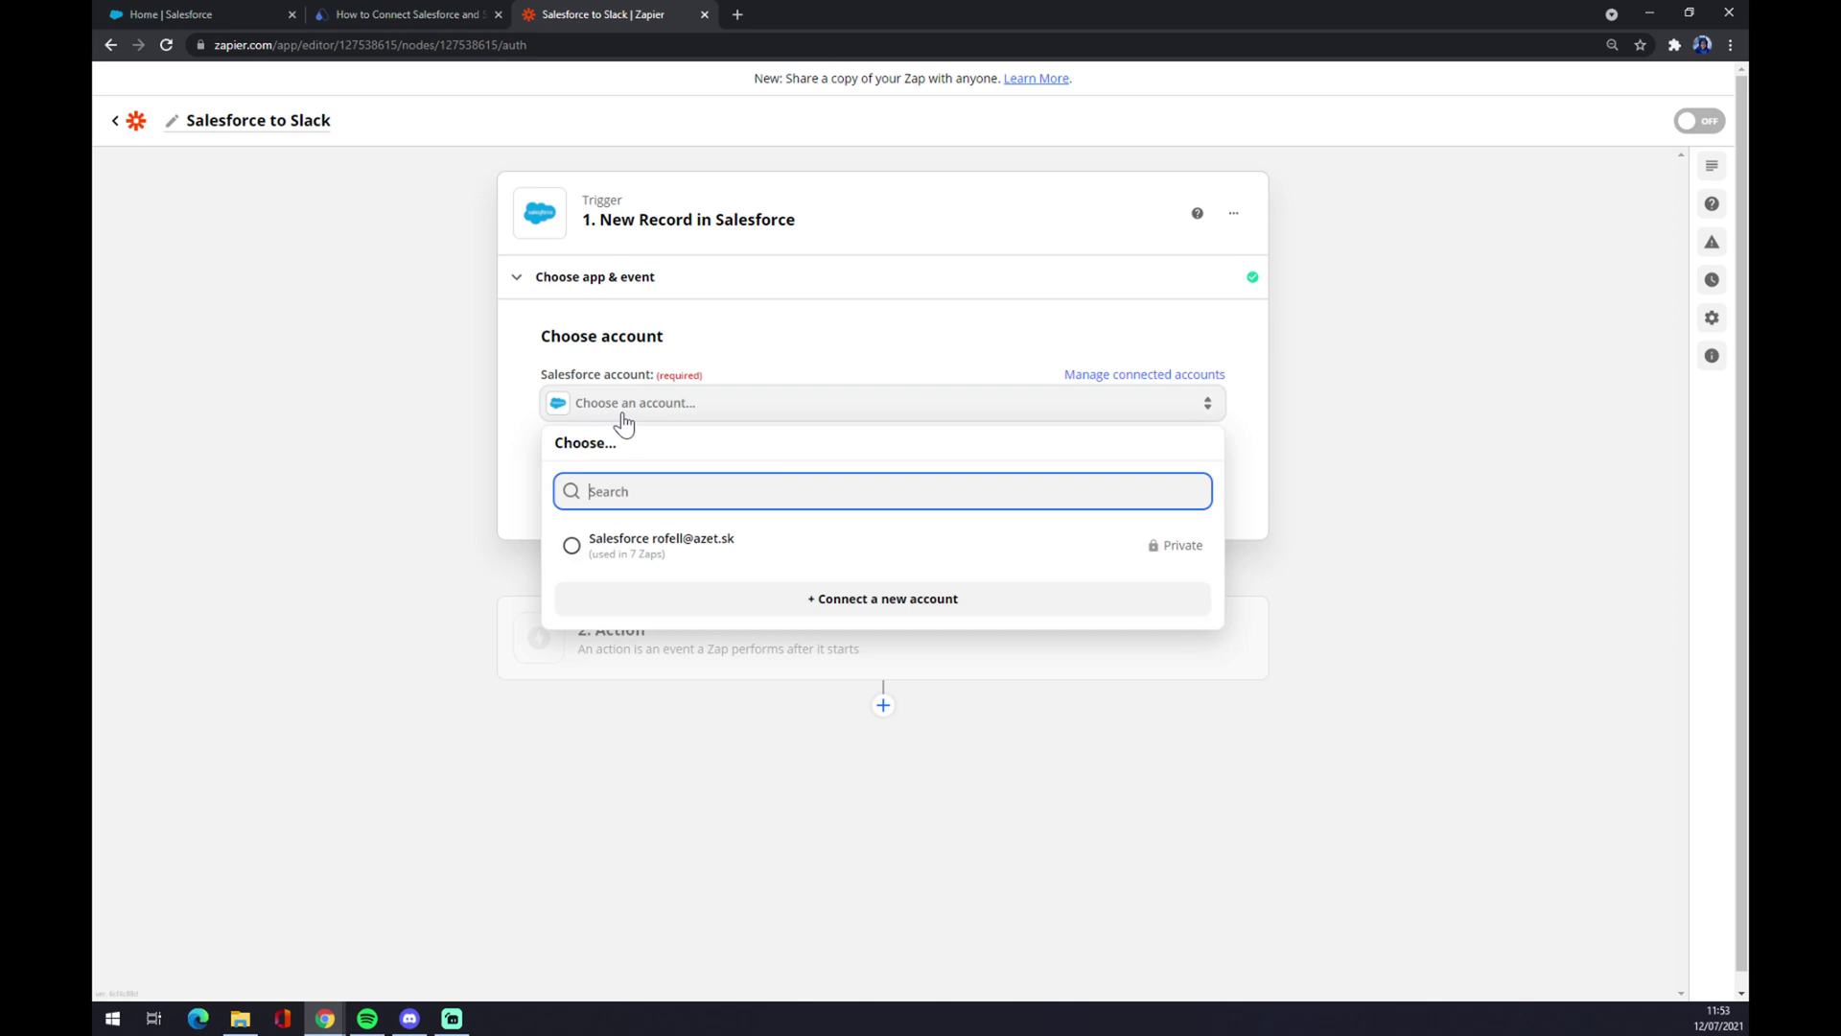
pyautogui.click(676, 546)
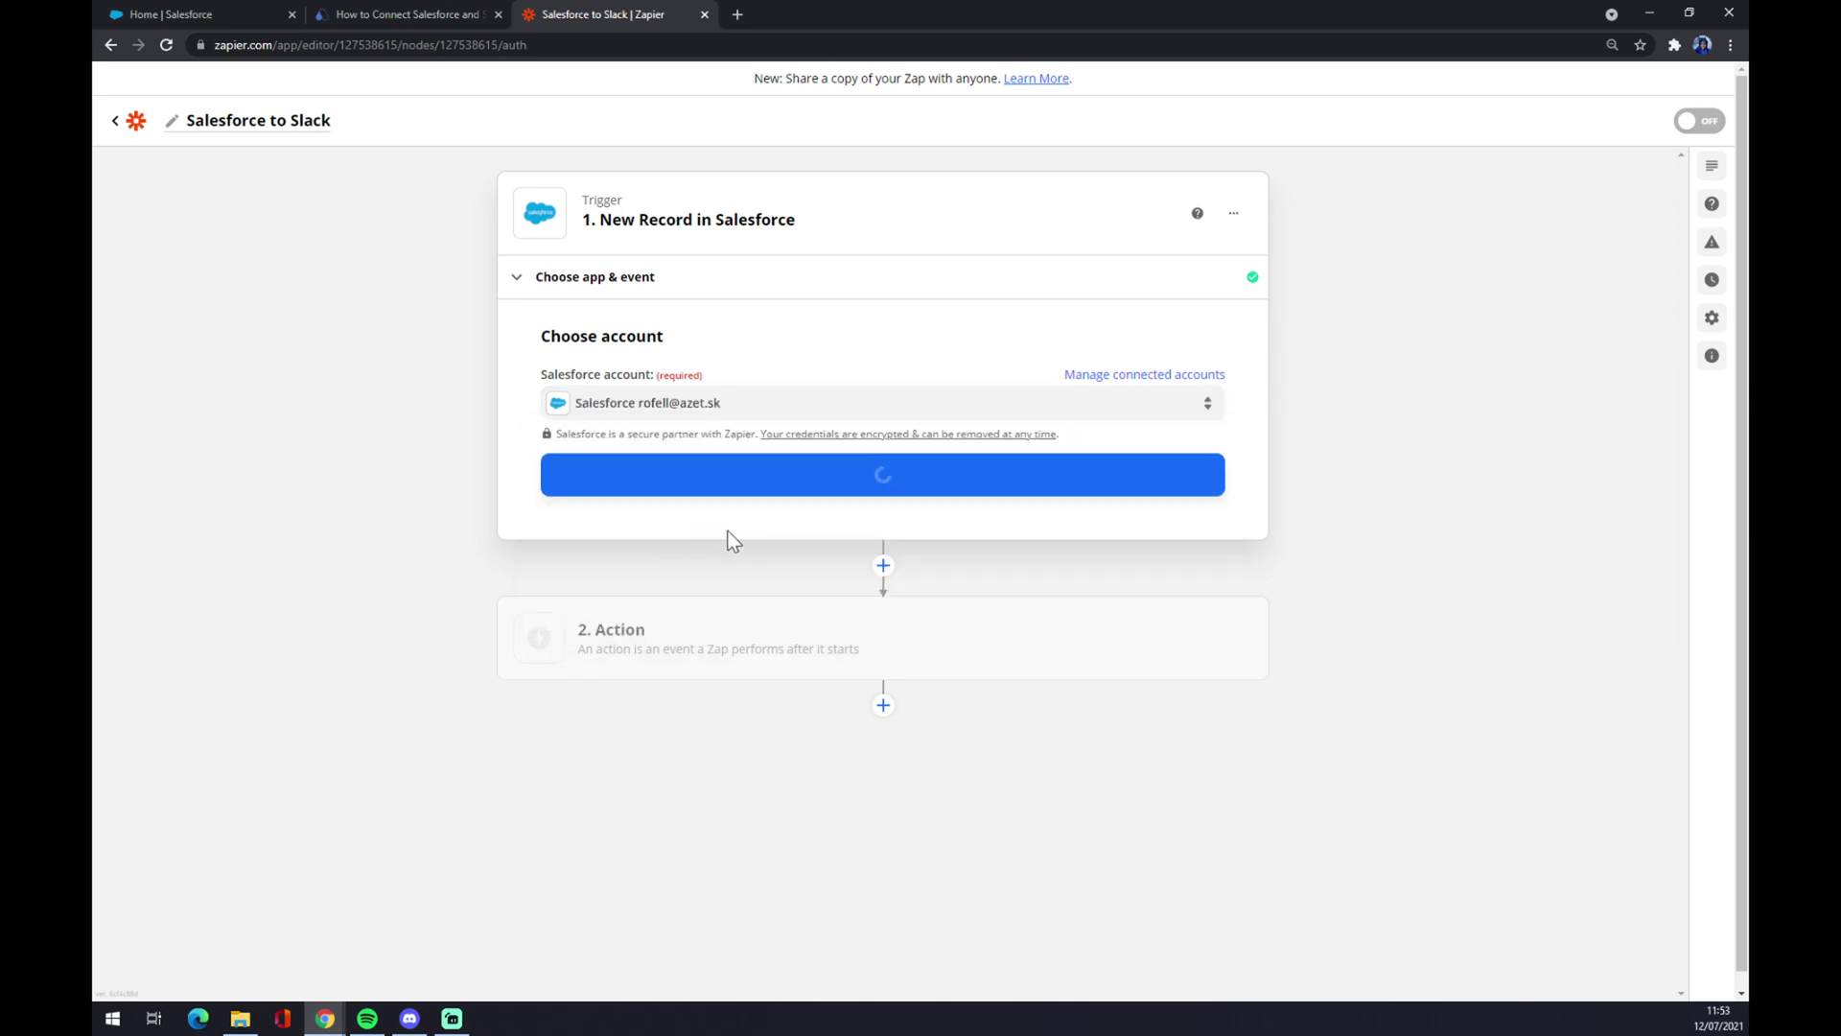
pyautogui.click(894, 493)
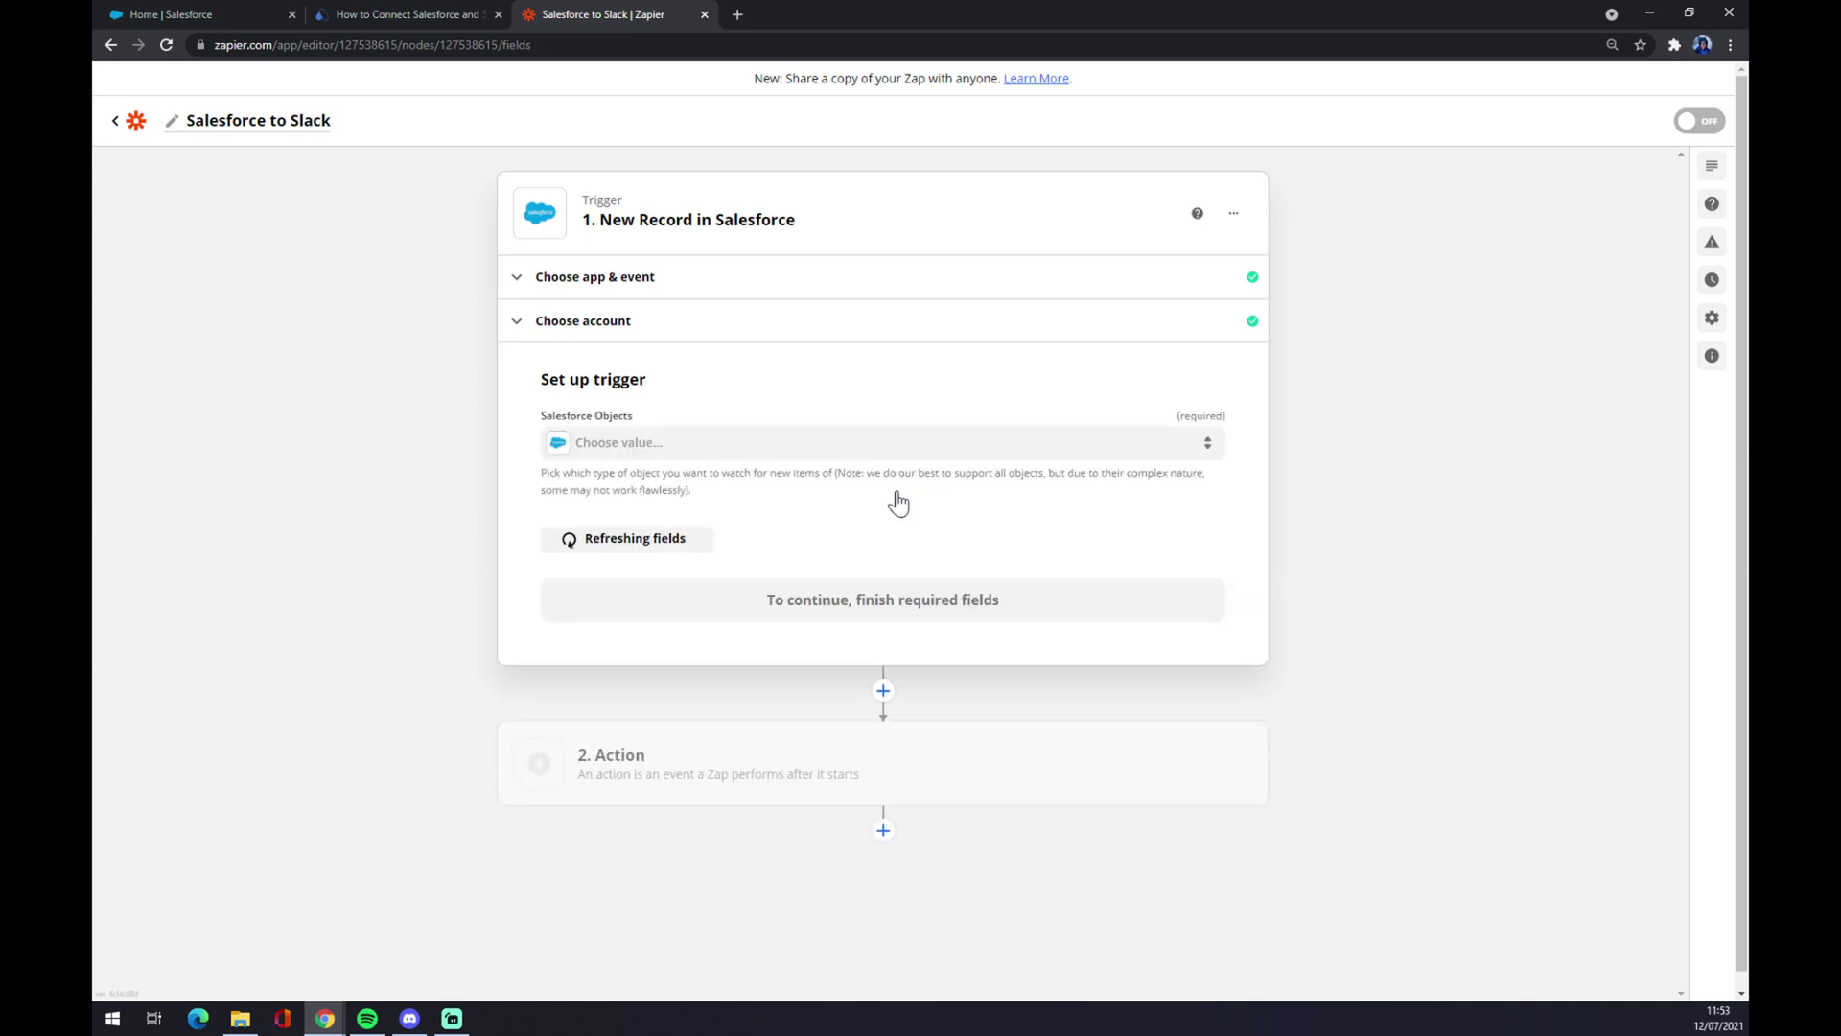
# Step: Set the trigger's Salesforce object to Accepted Event Relation
pyautogui.click(668, 451)
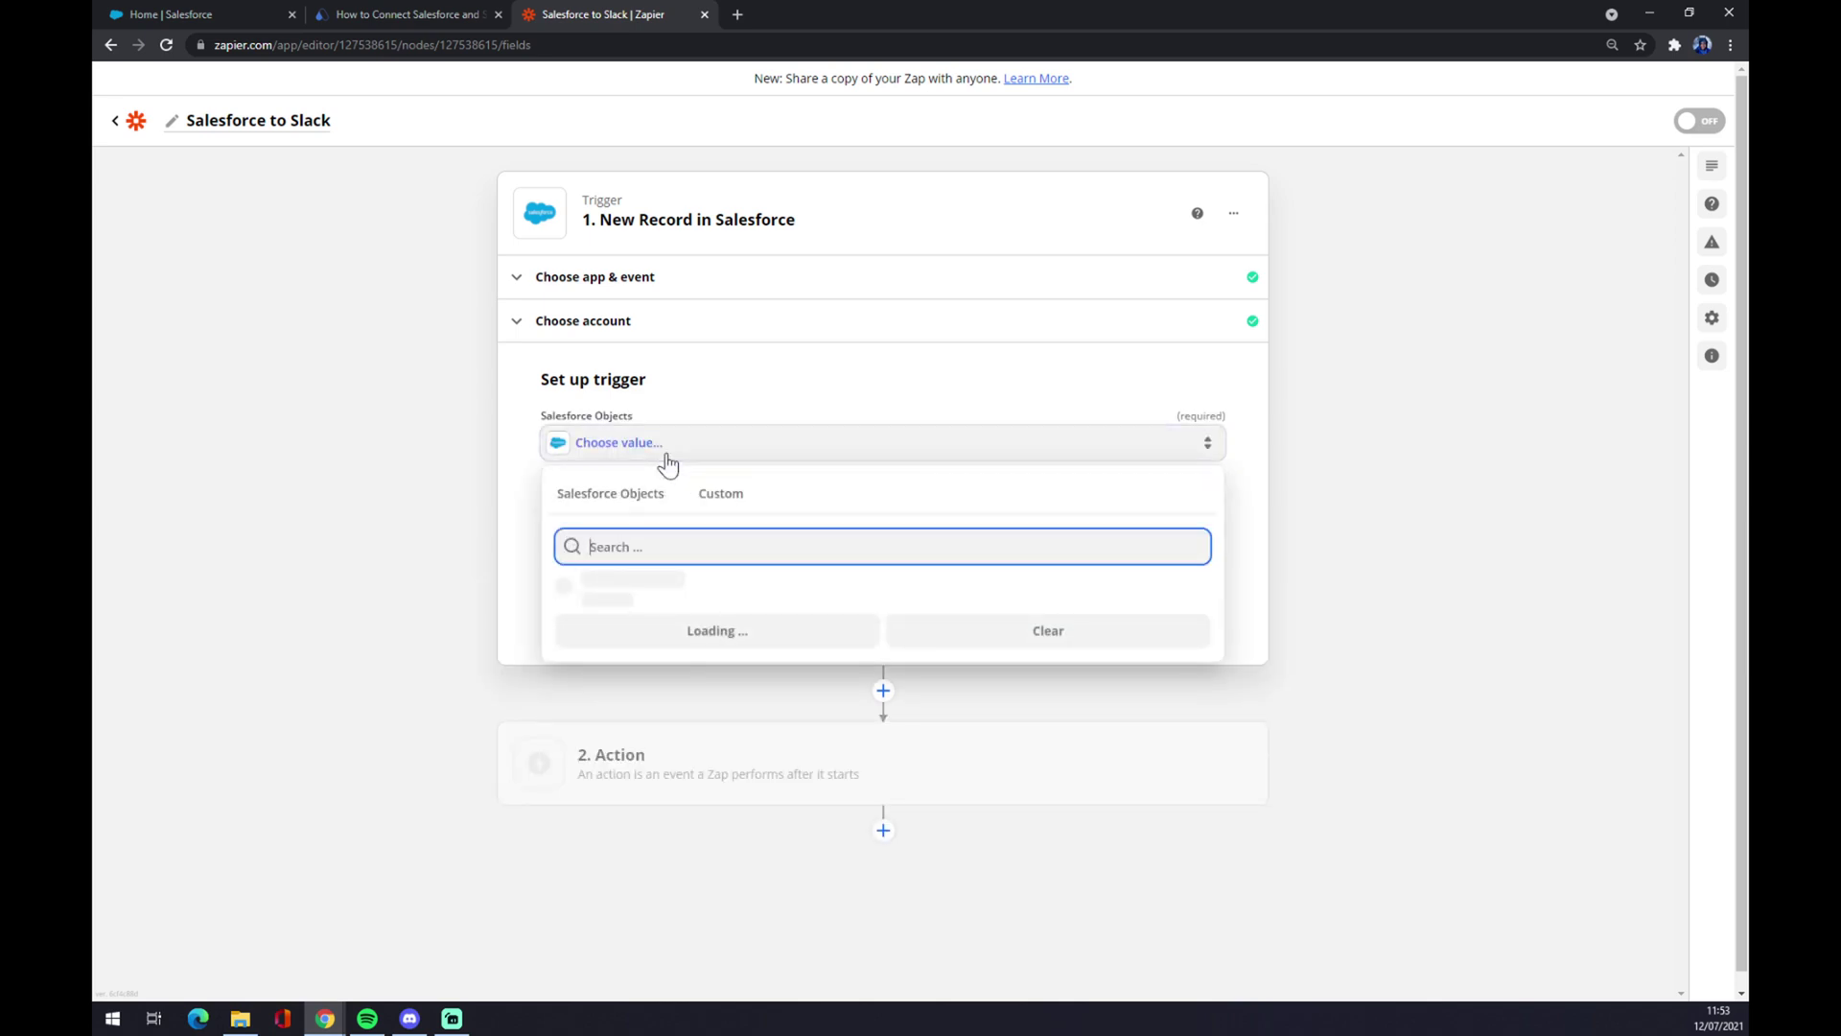
pyautogui.scroll(-3, 714, 717)
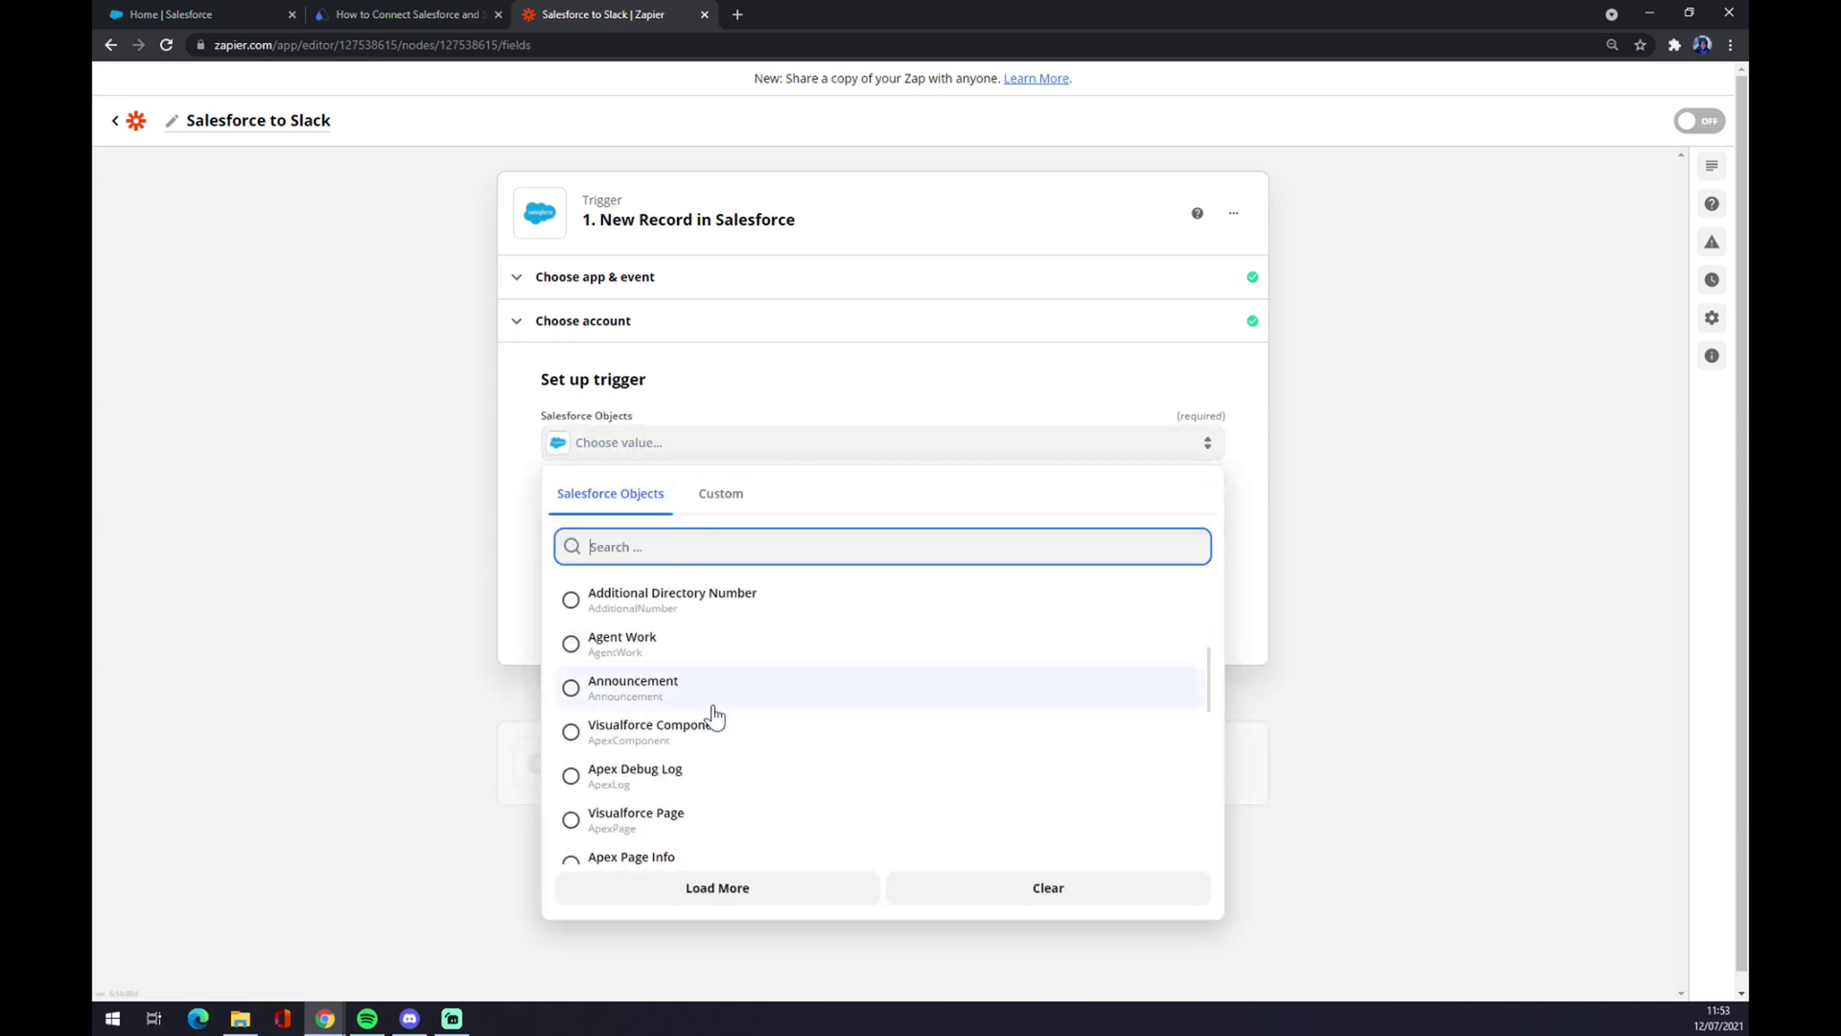
pyautogui.scroll(-2, 683, 824)
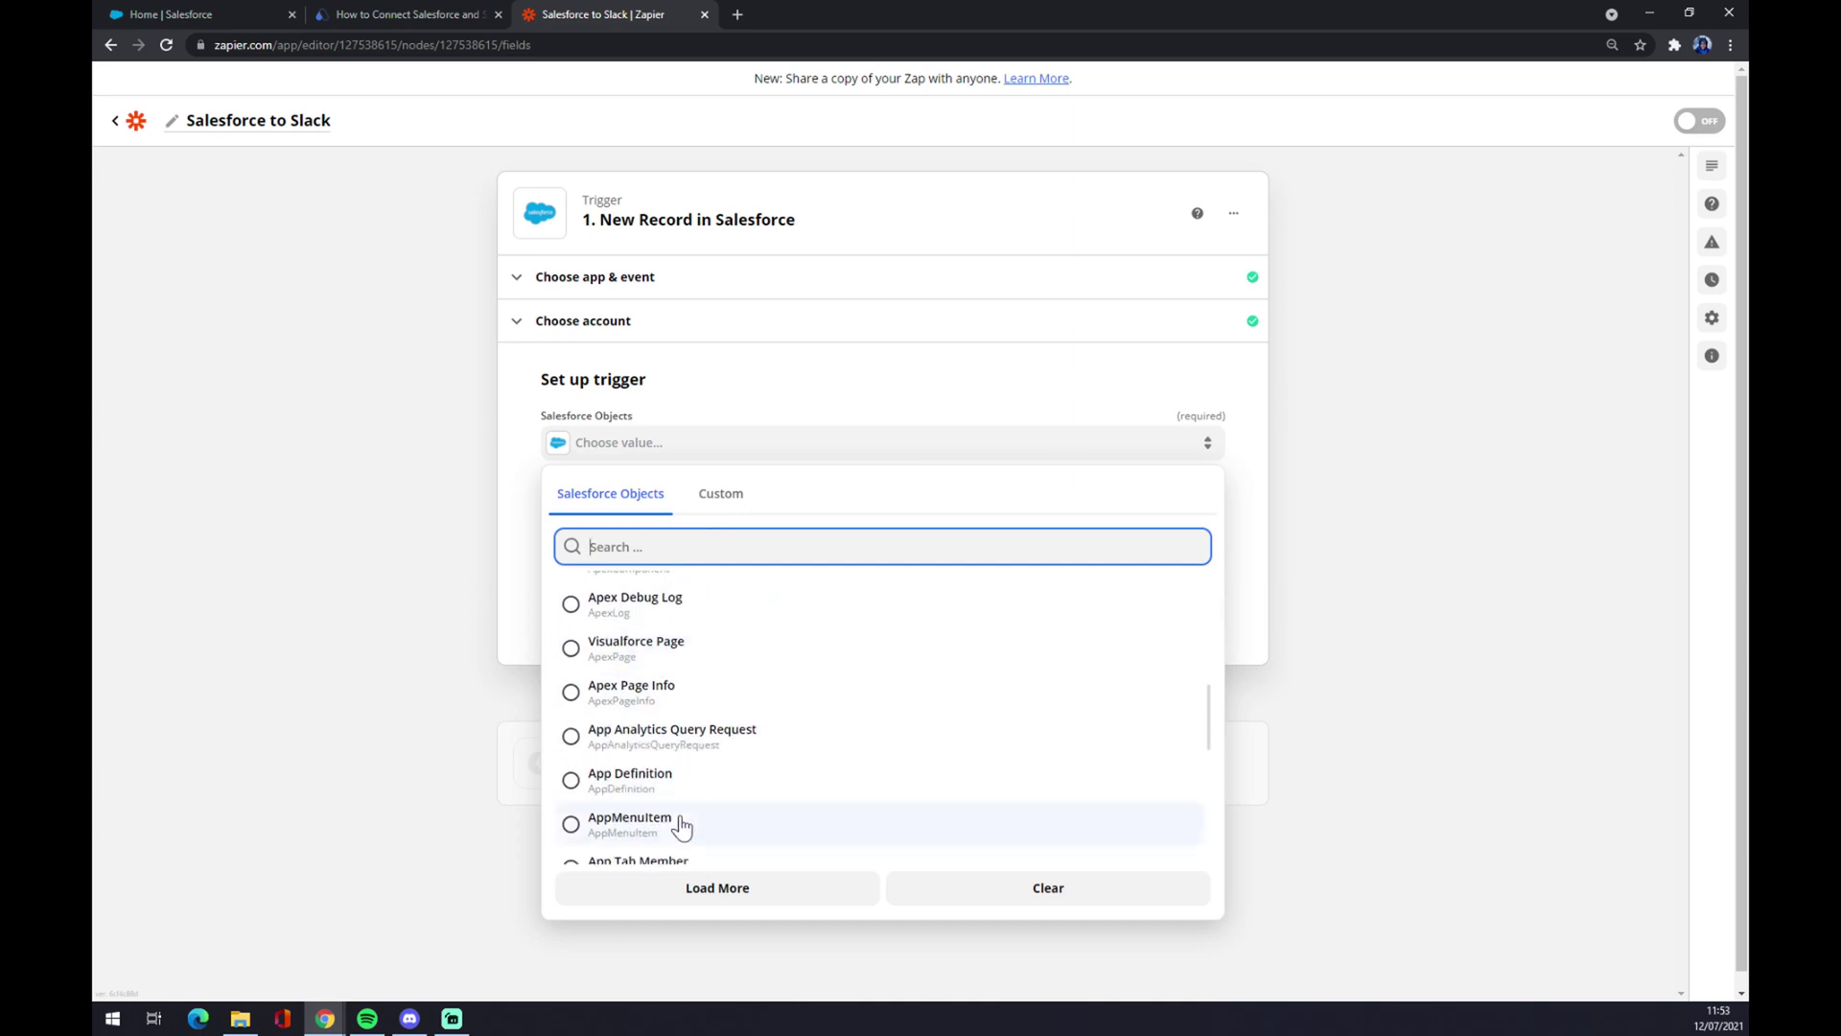
pyautogui.scroll(5, 682, 806)
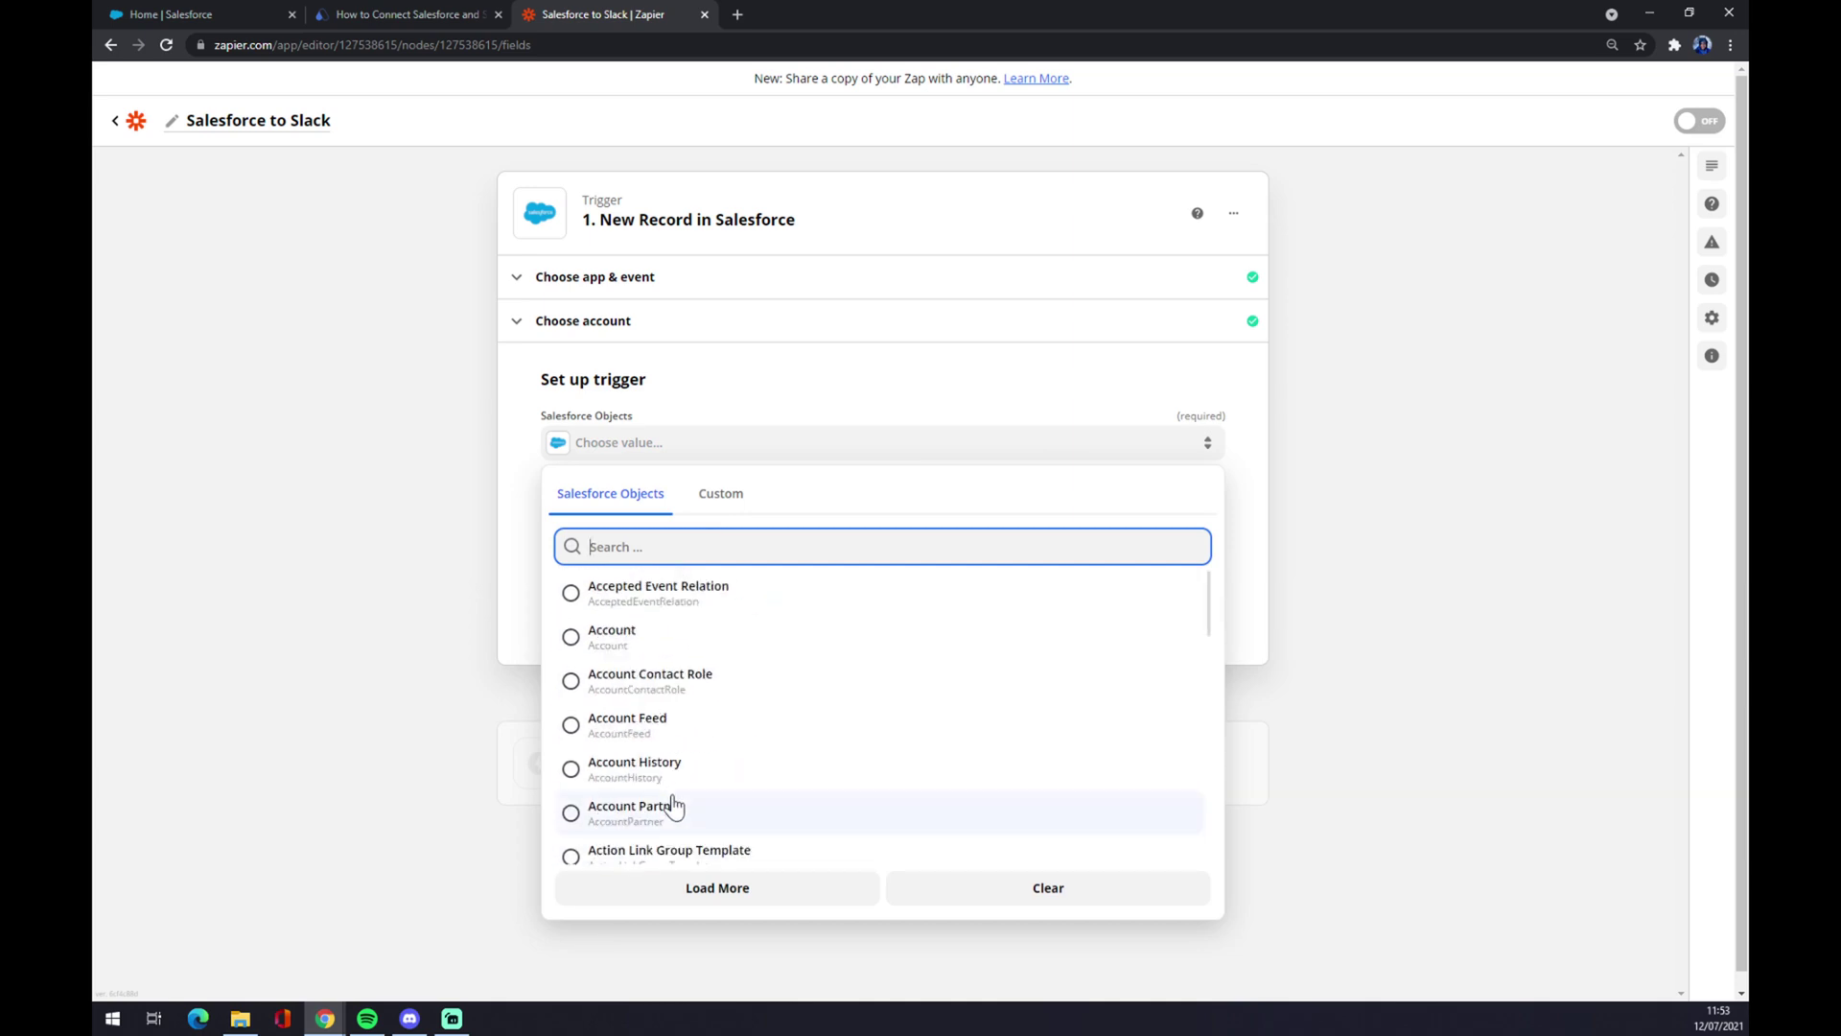
pyautogui.click(618, 595)
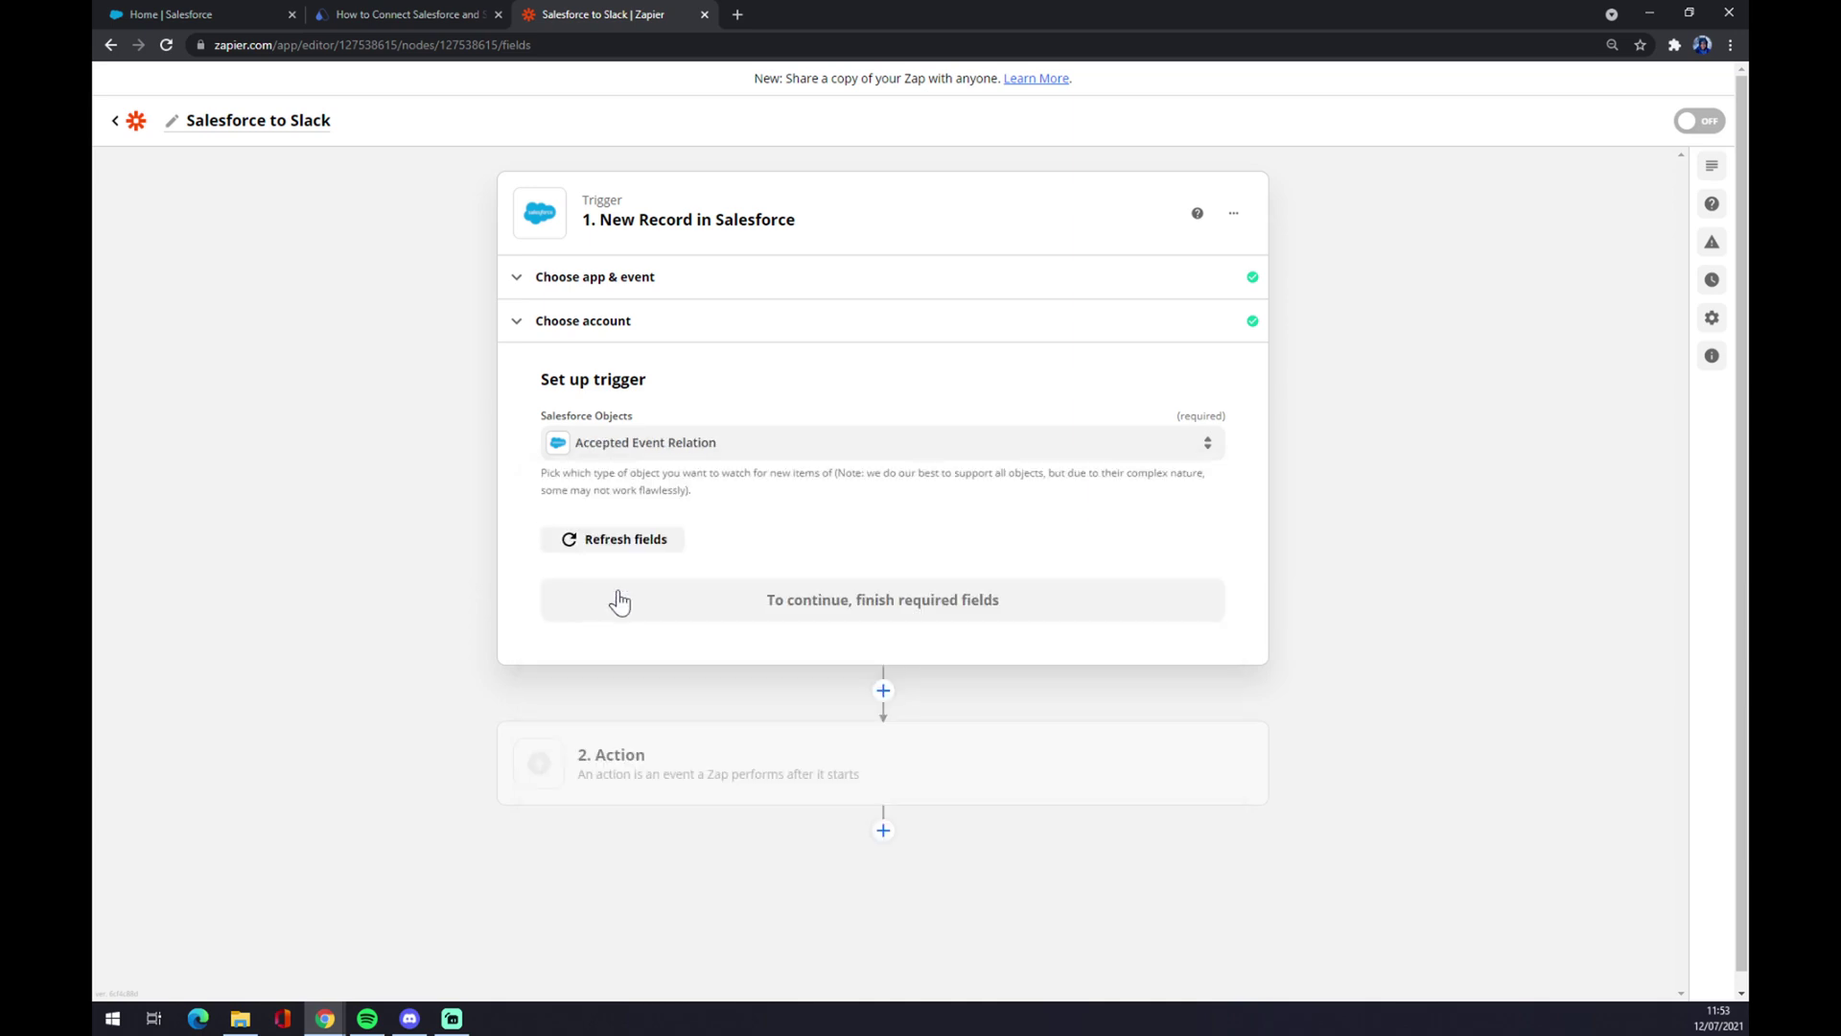
# Step: Finish the trigger setup and search the action step's apps for 'slack'
pyautogui.click(891, 618)
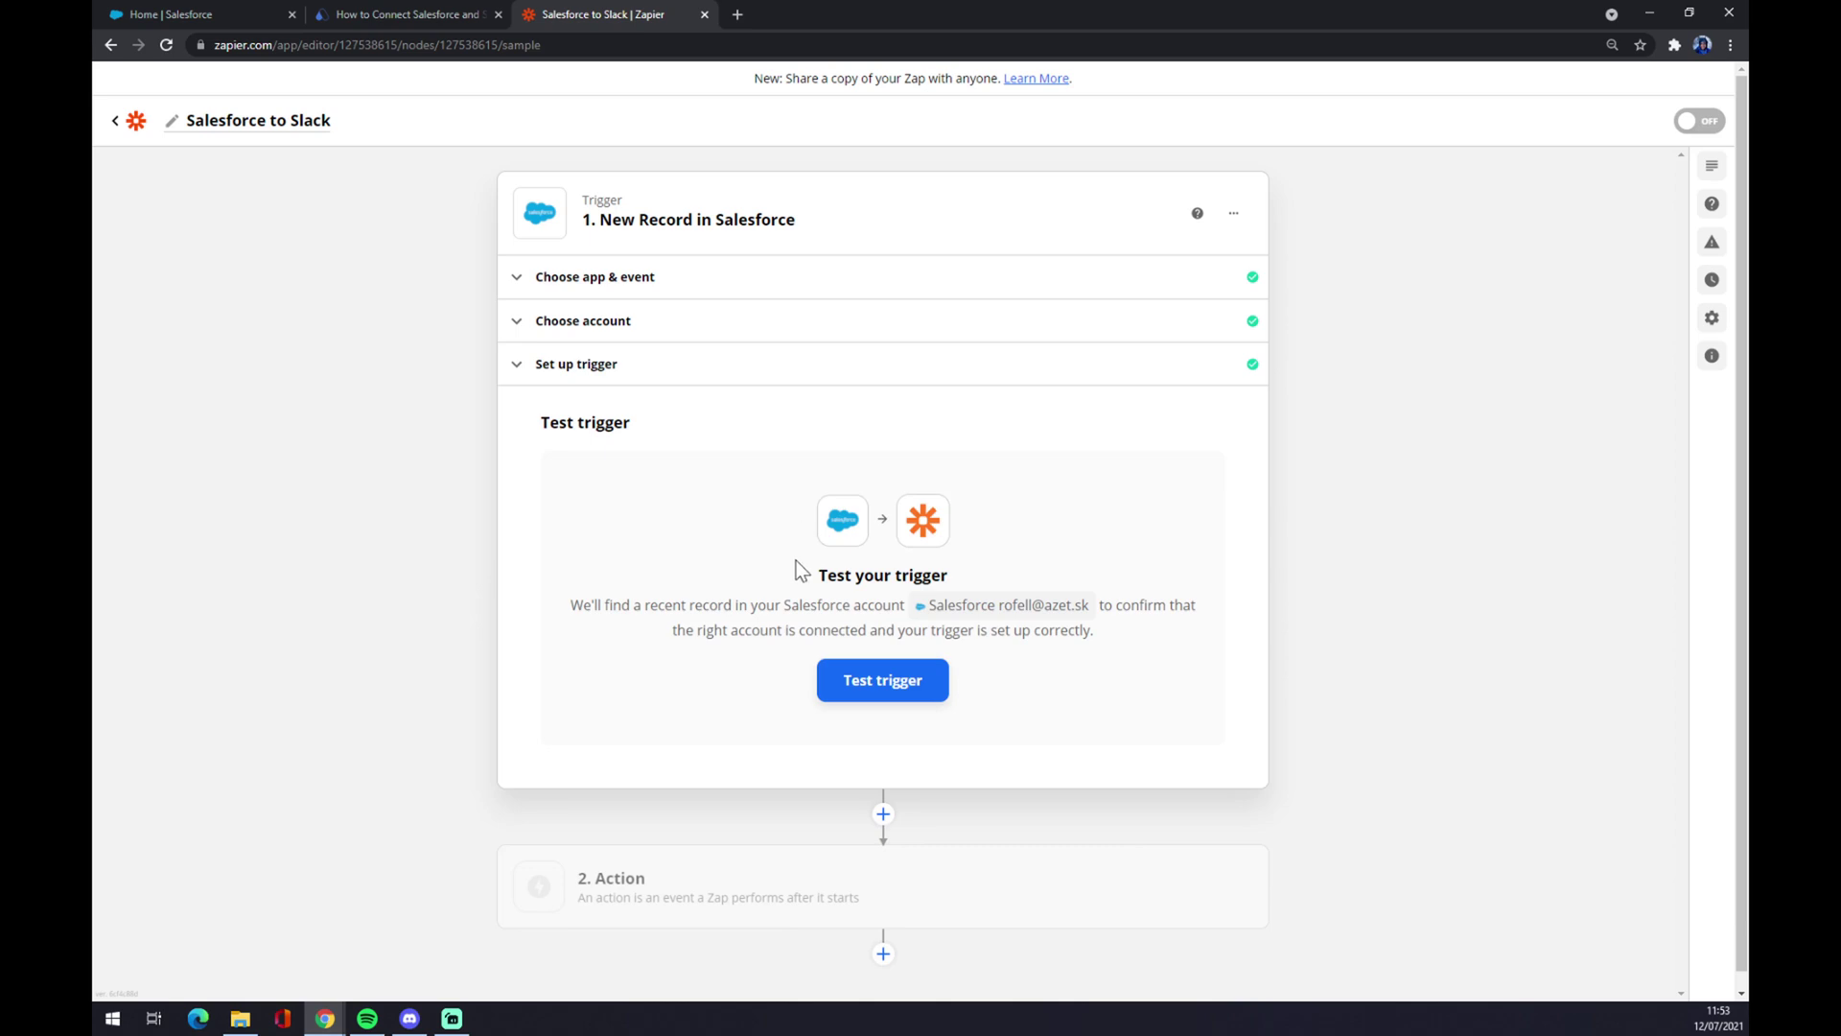
pyautogui.click(735, 894)
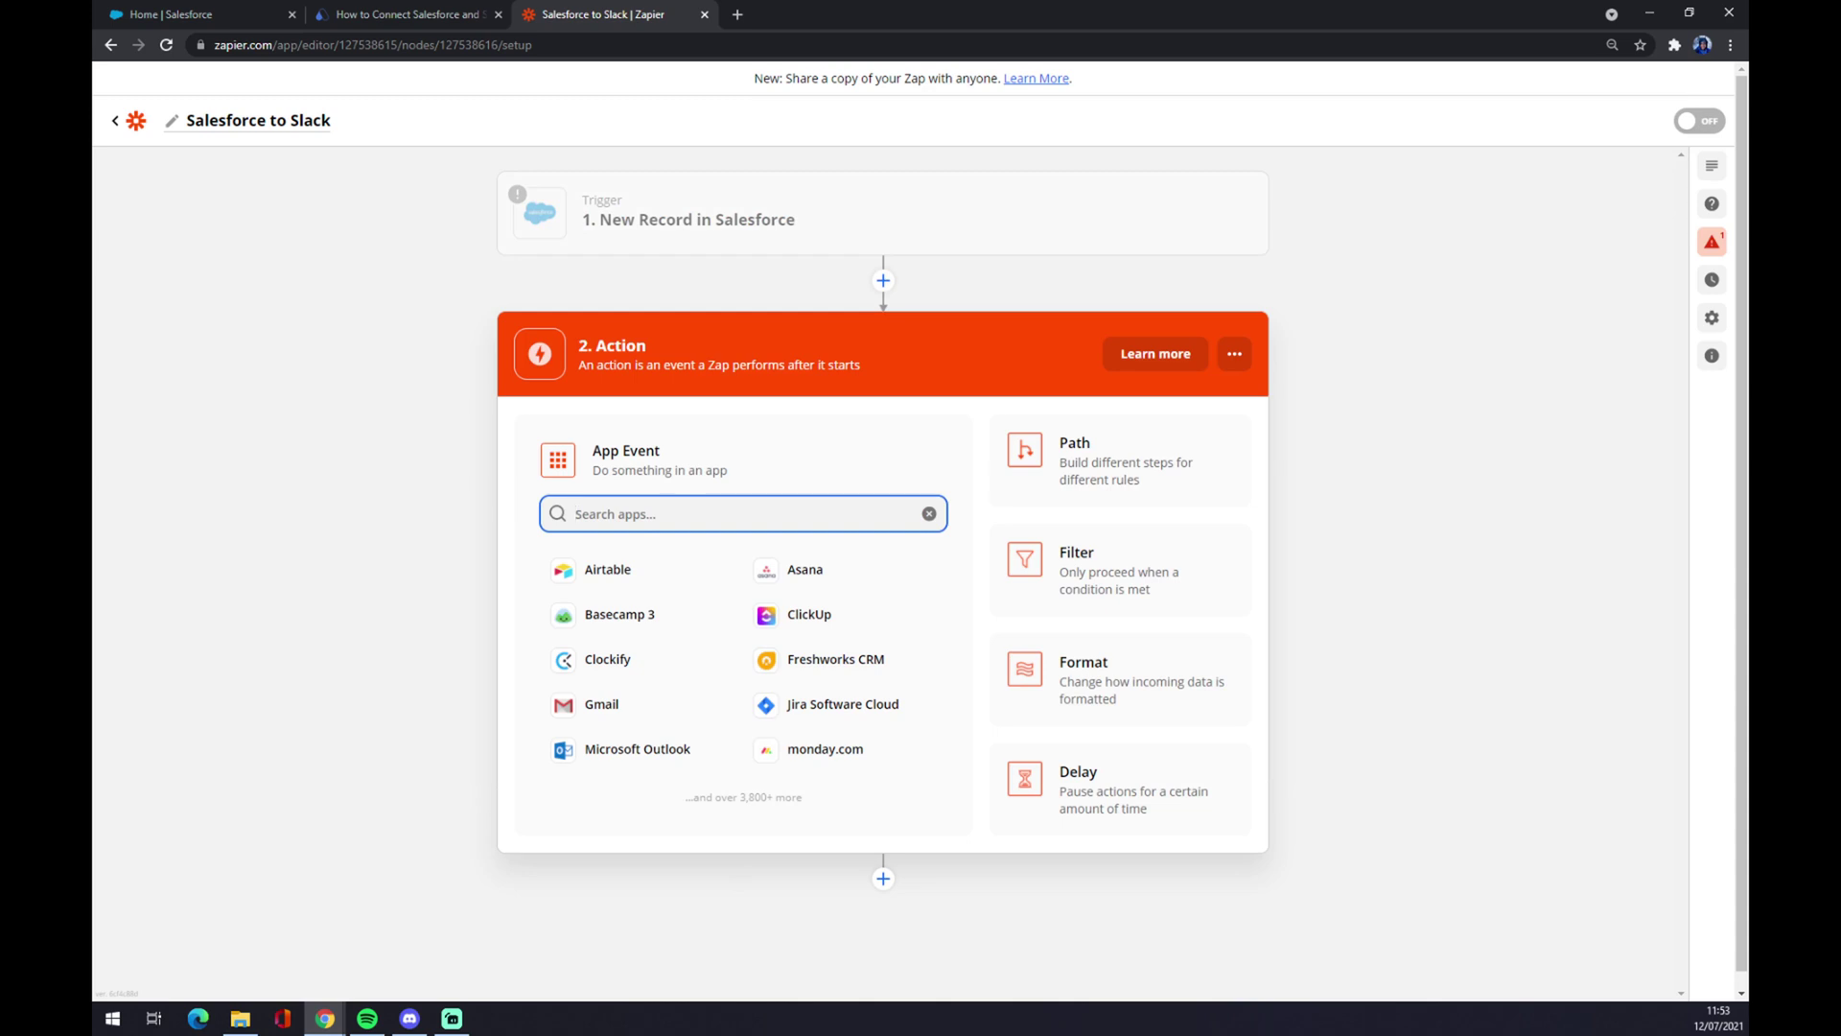
pyautogui.write('slack')
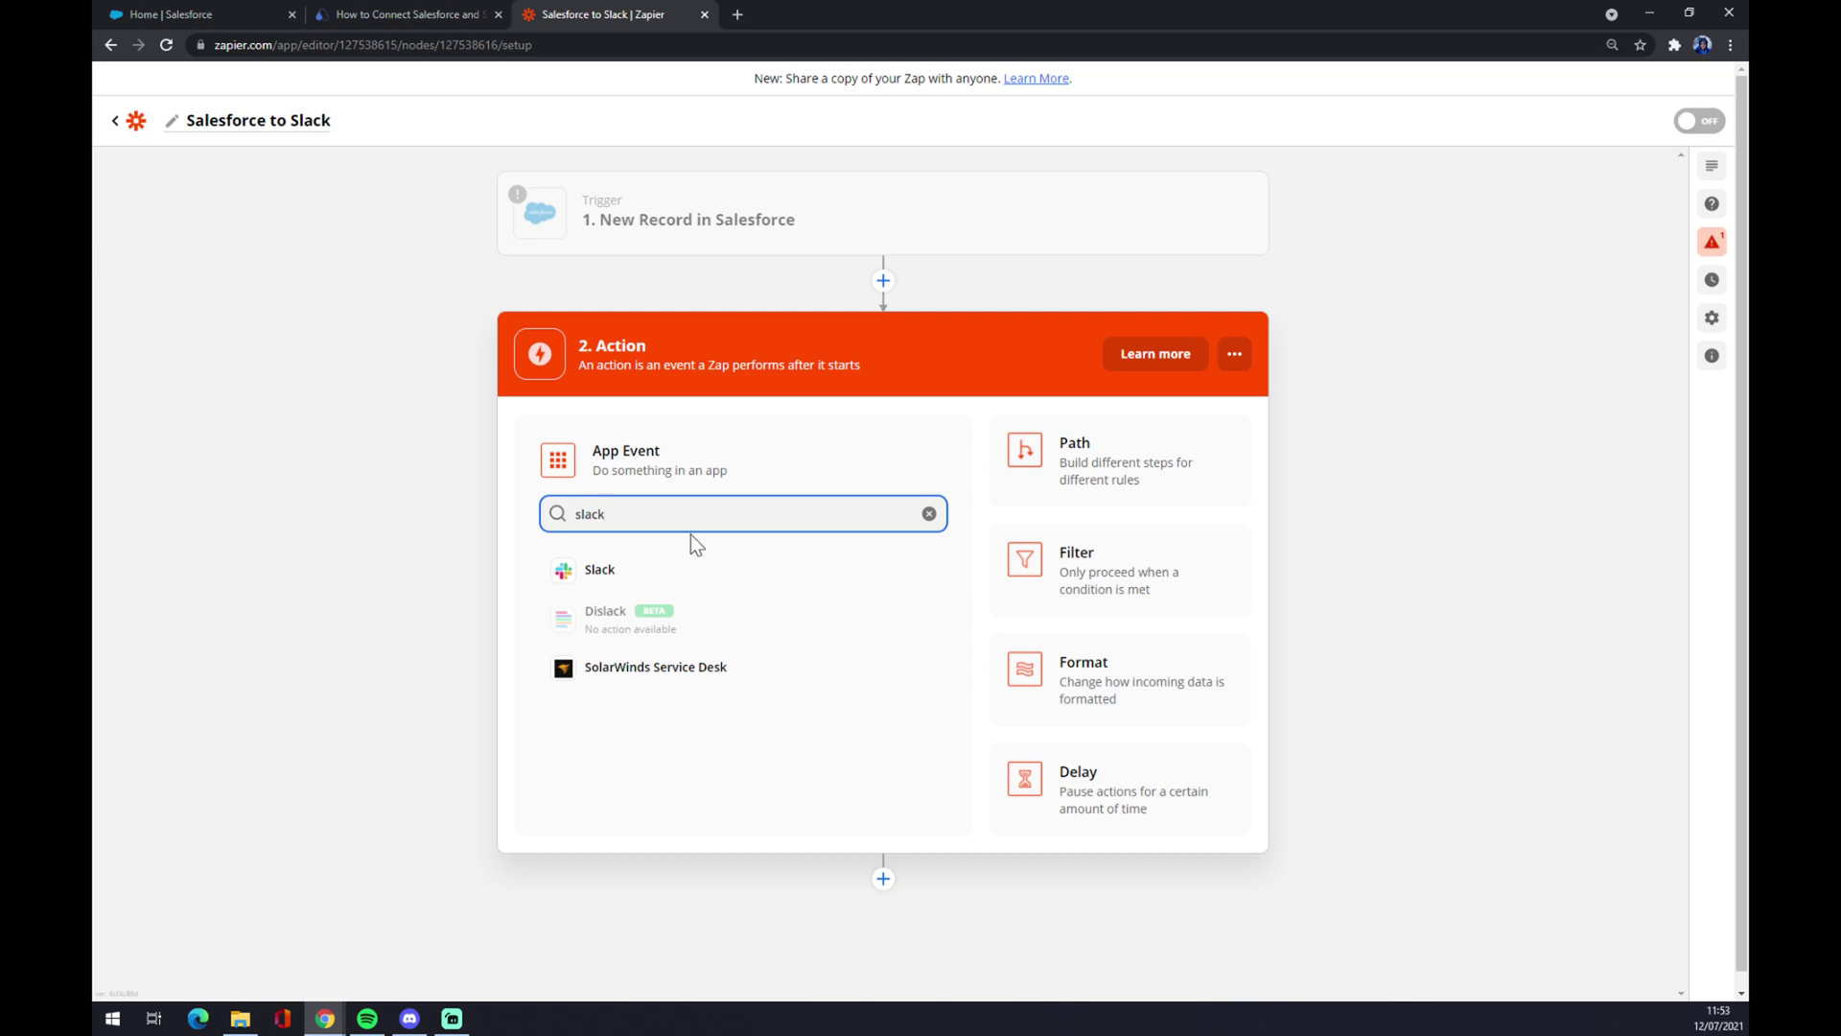
# Step: Set the action to Slack with the Send Channel Message event
pyautogui.click(649, 571)
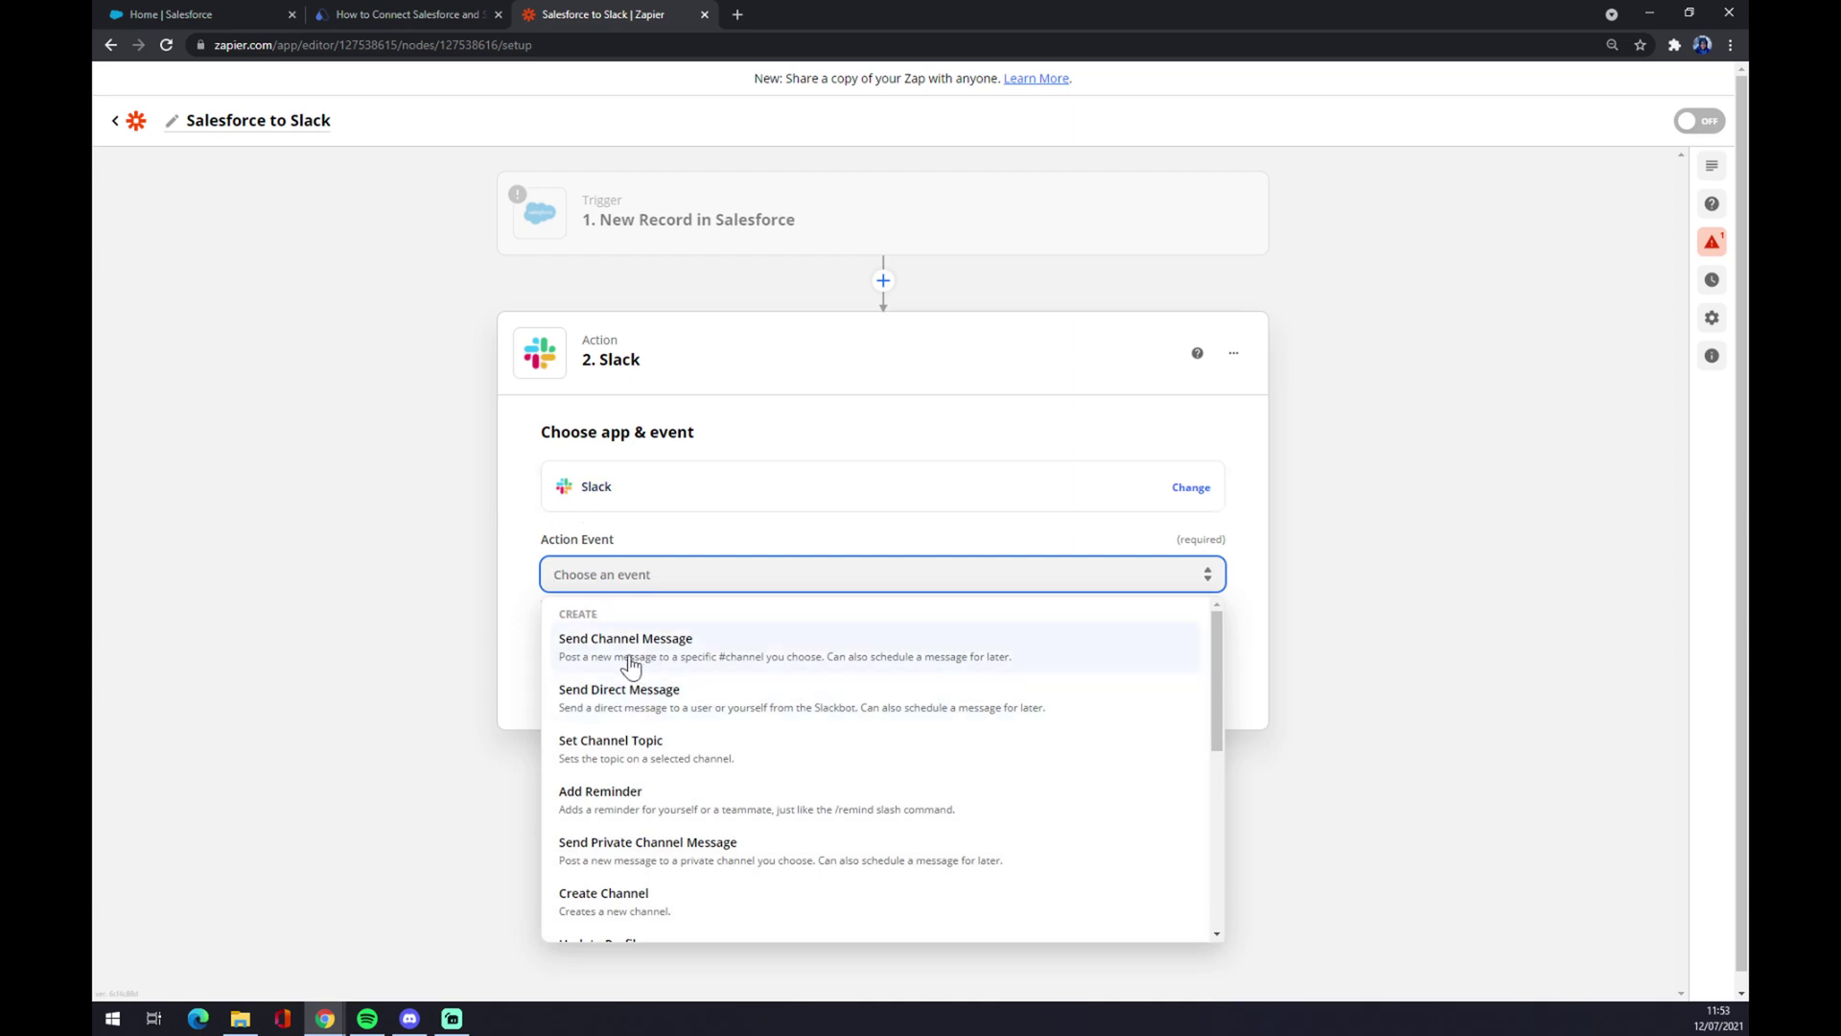
pyautogui.scroll(-5, 645, 714)
pyautogui.scroll(5, 656, 729)
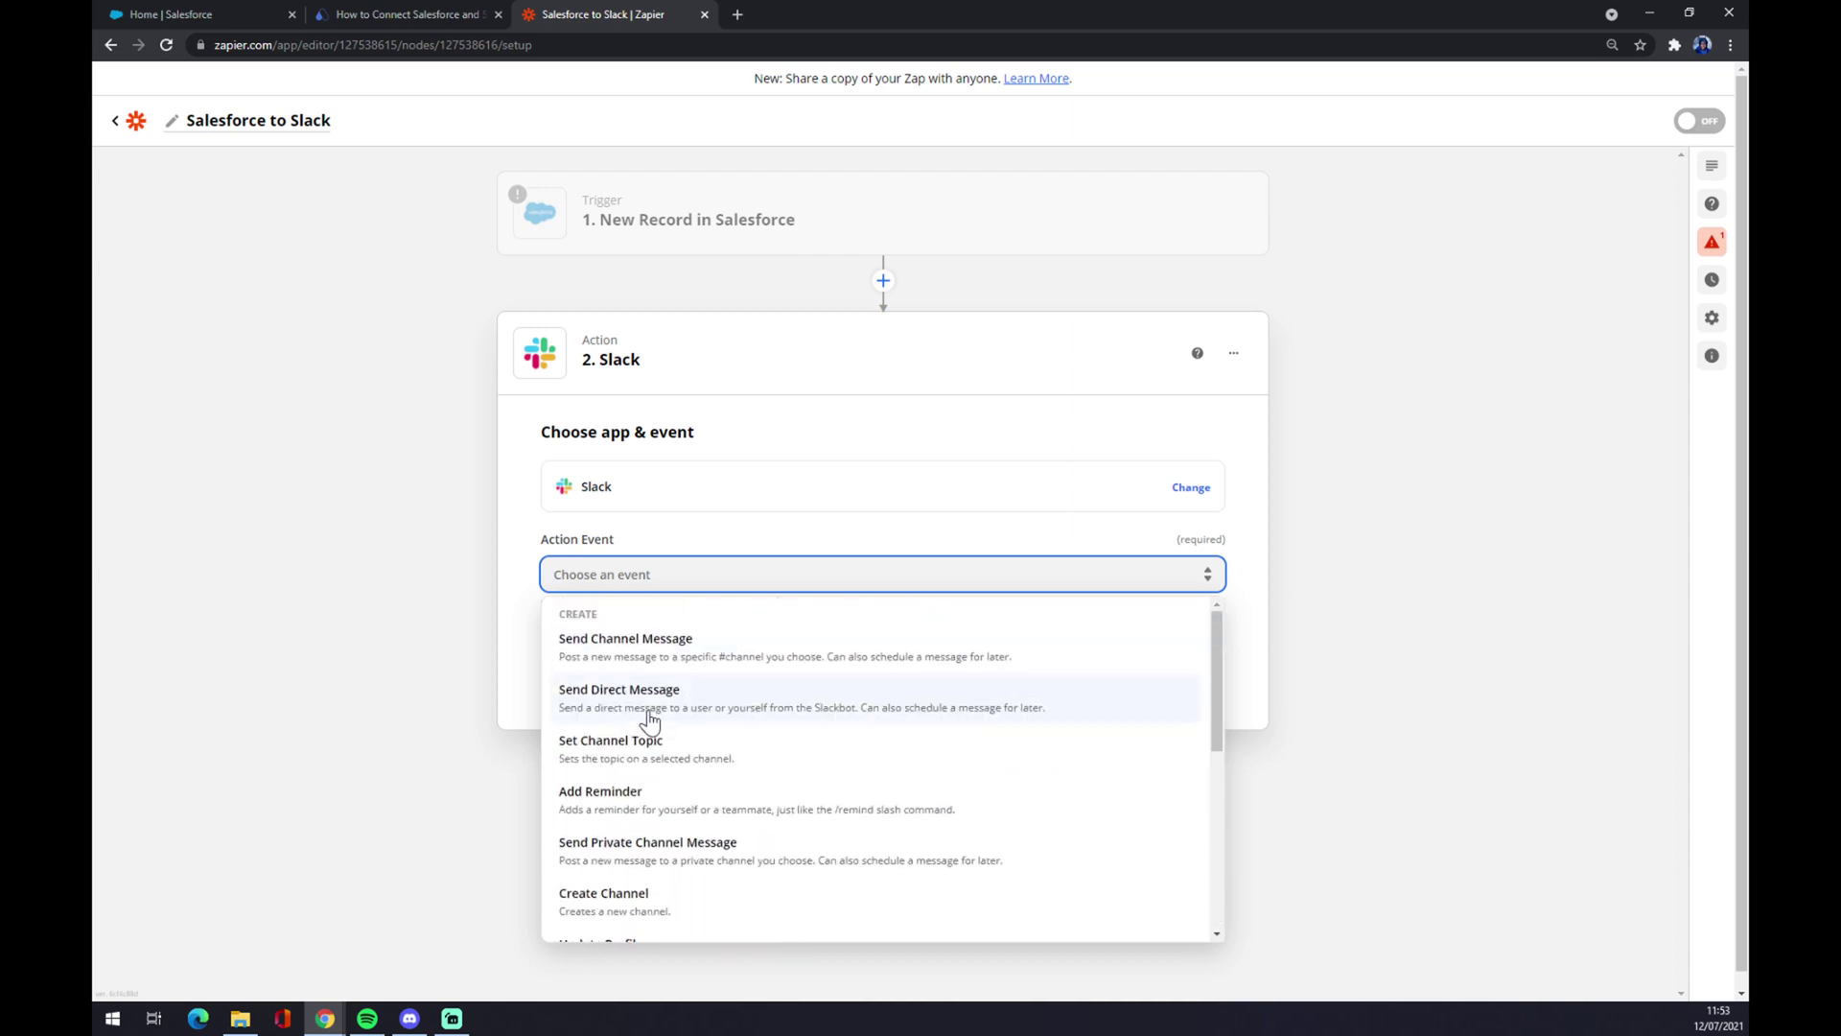
pyautogui.scroll(-5, 646, 720)
pyautogui.scroll(5, 645, 723)
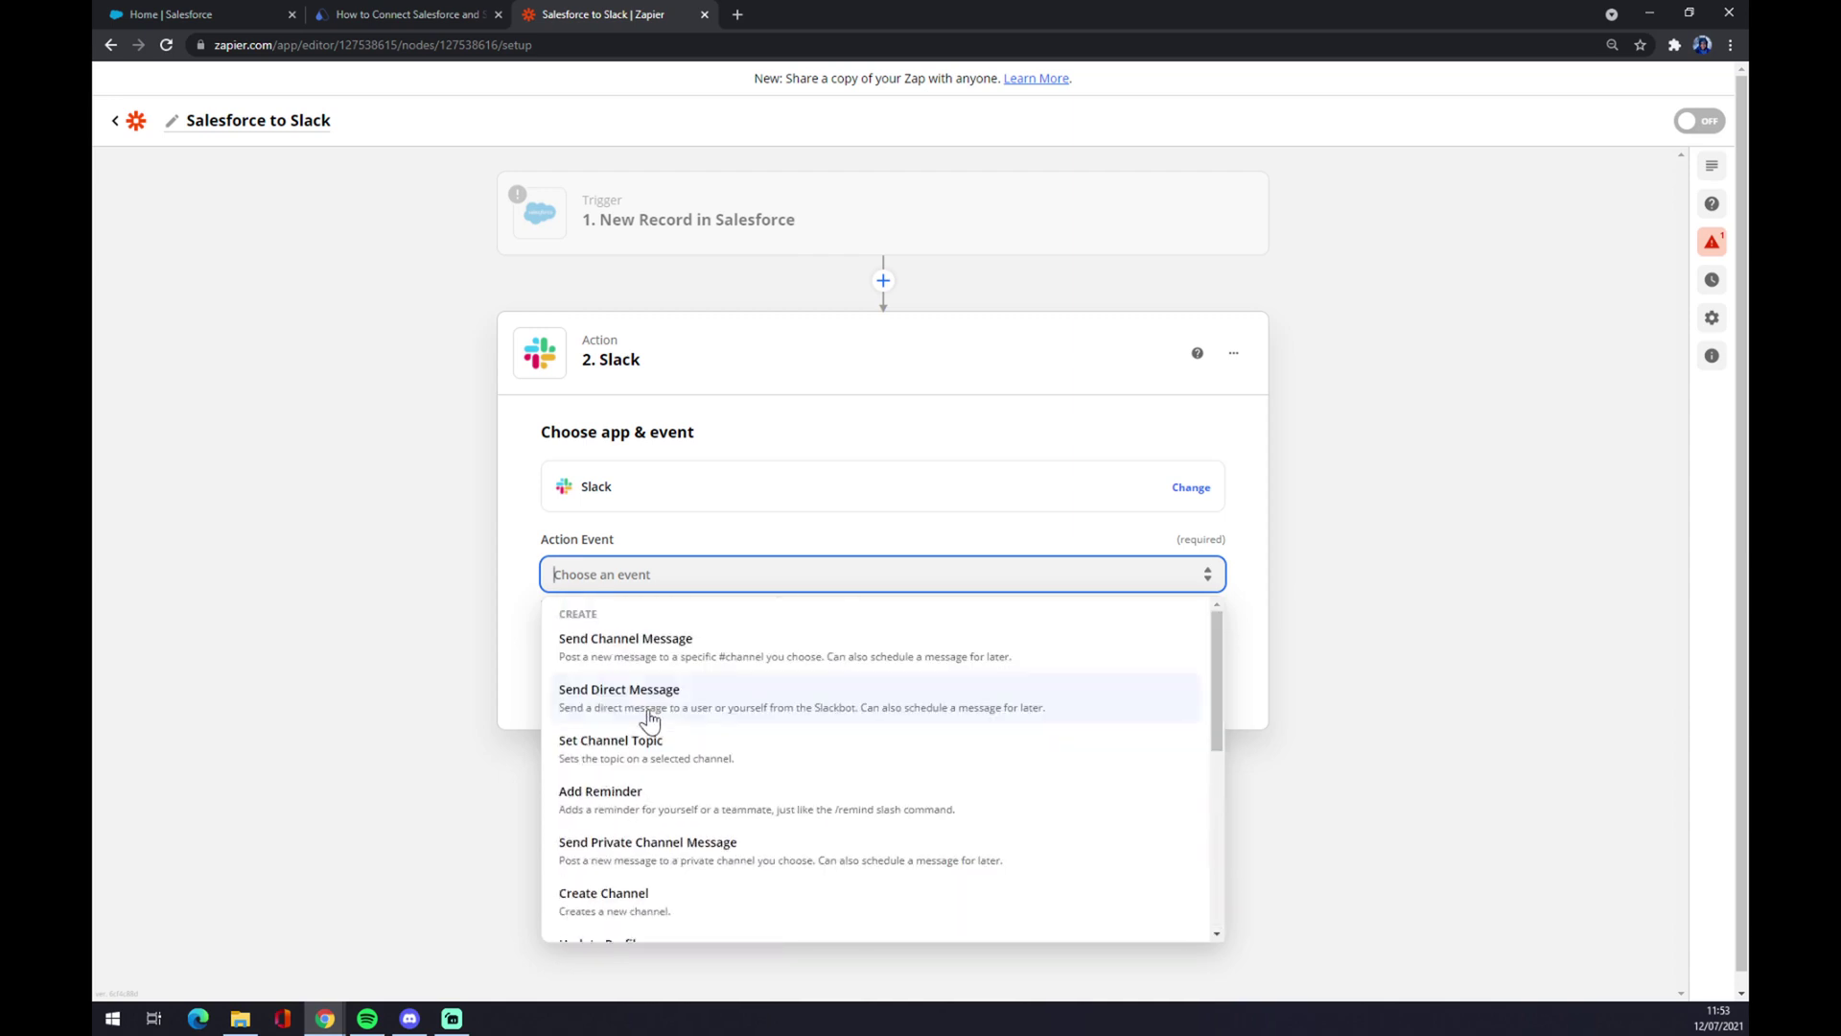
pyautogui.click(567, 647)
# Step: Select the connected Slack account for the action
pyautogui.click(779, 665)
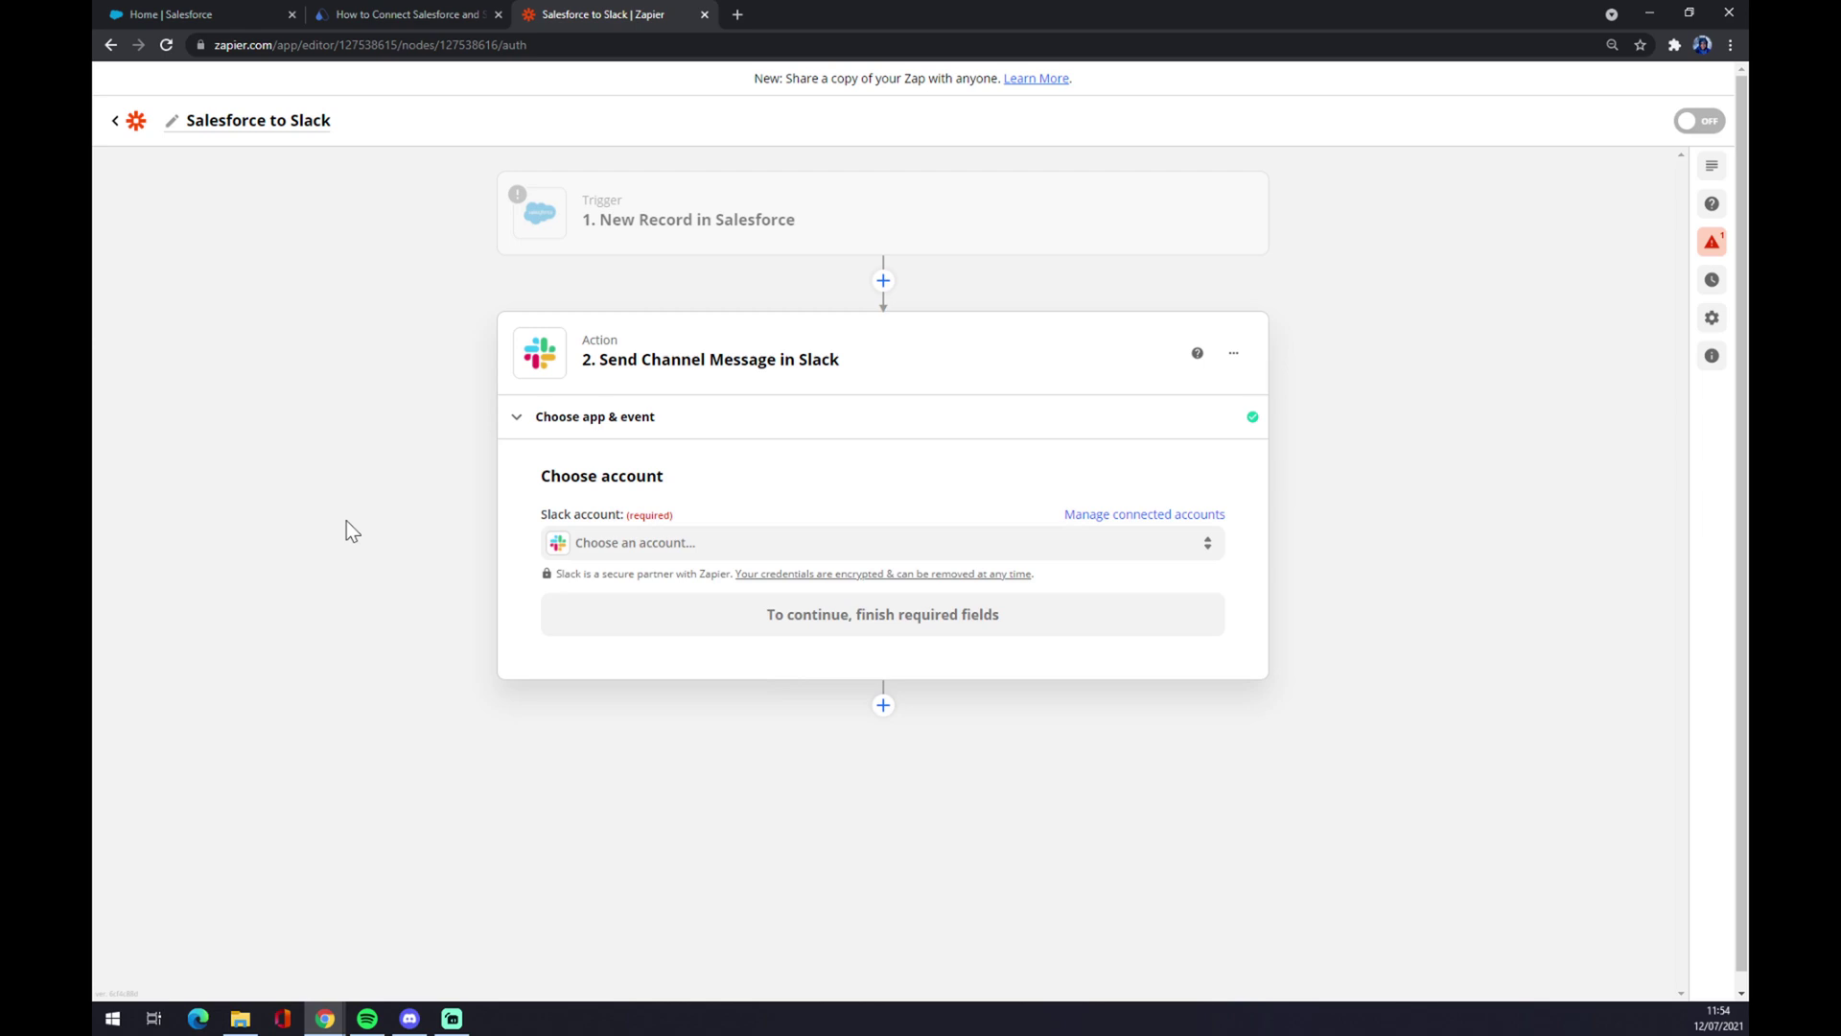
pyautogui.click(602, 547)
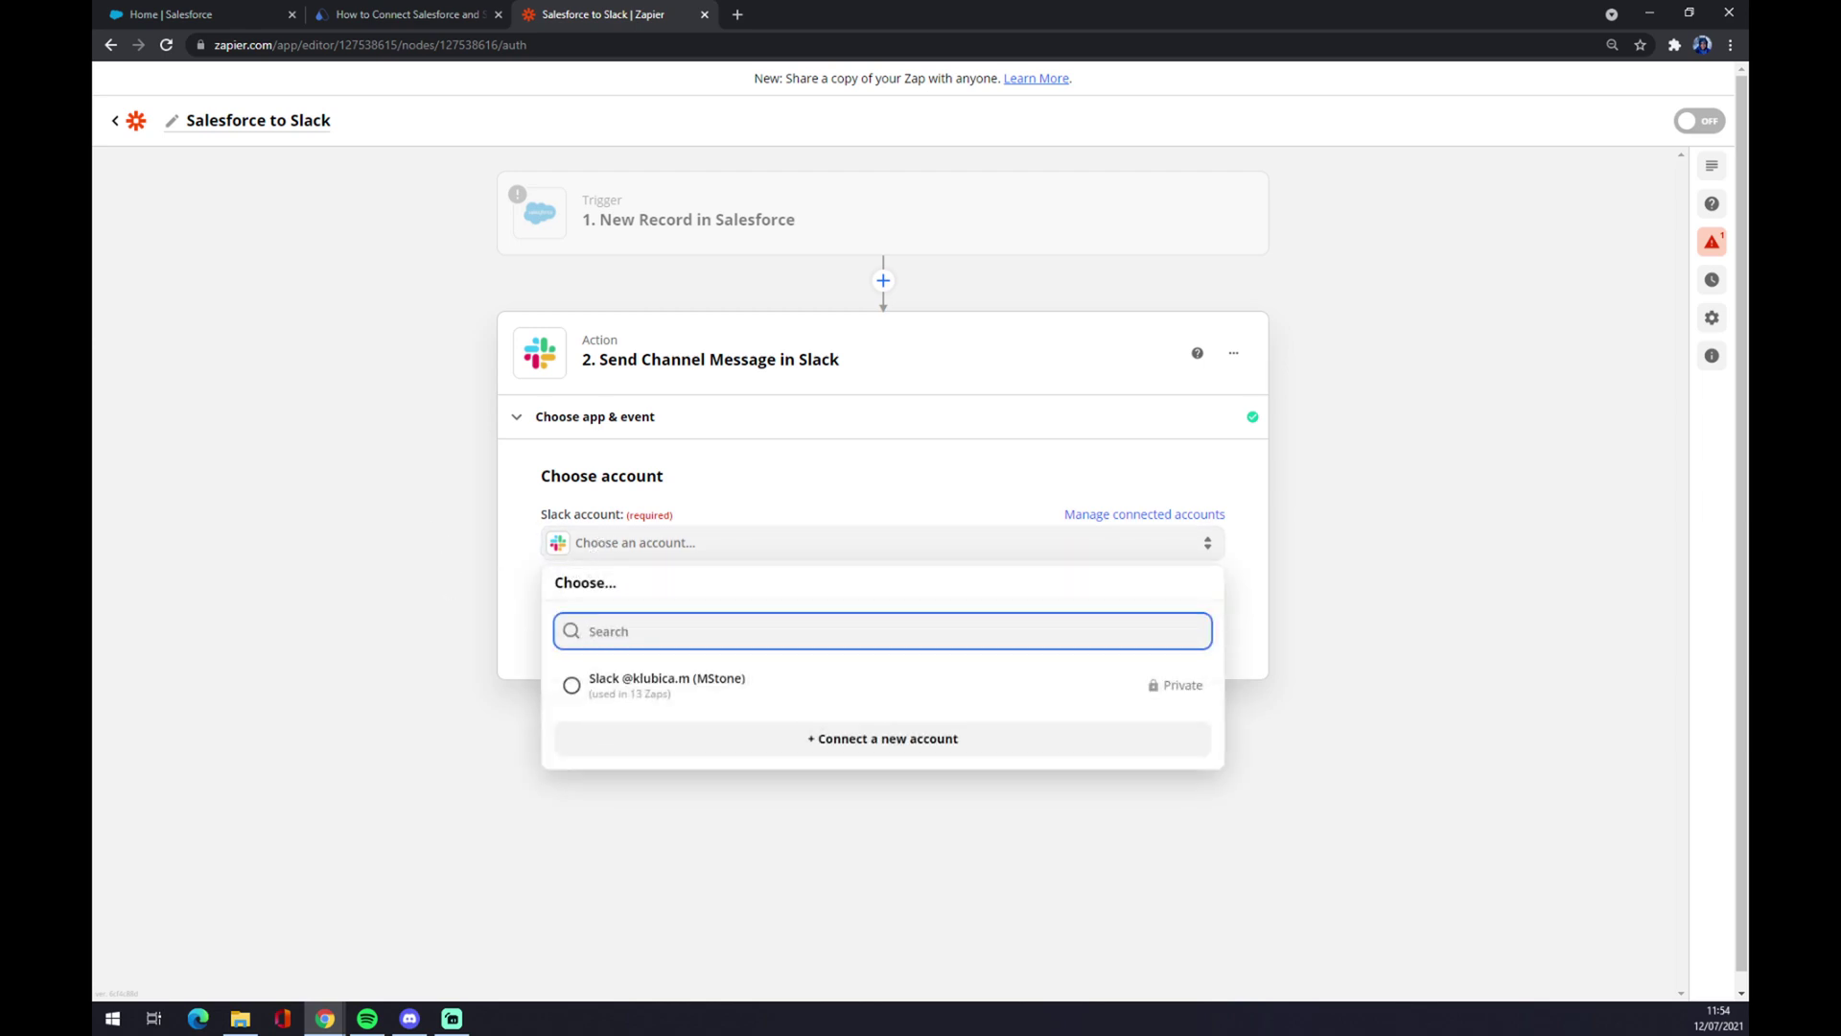
pyautogui.click(699, 682)
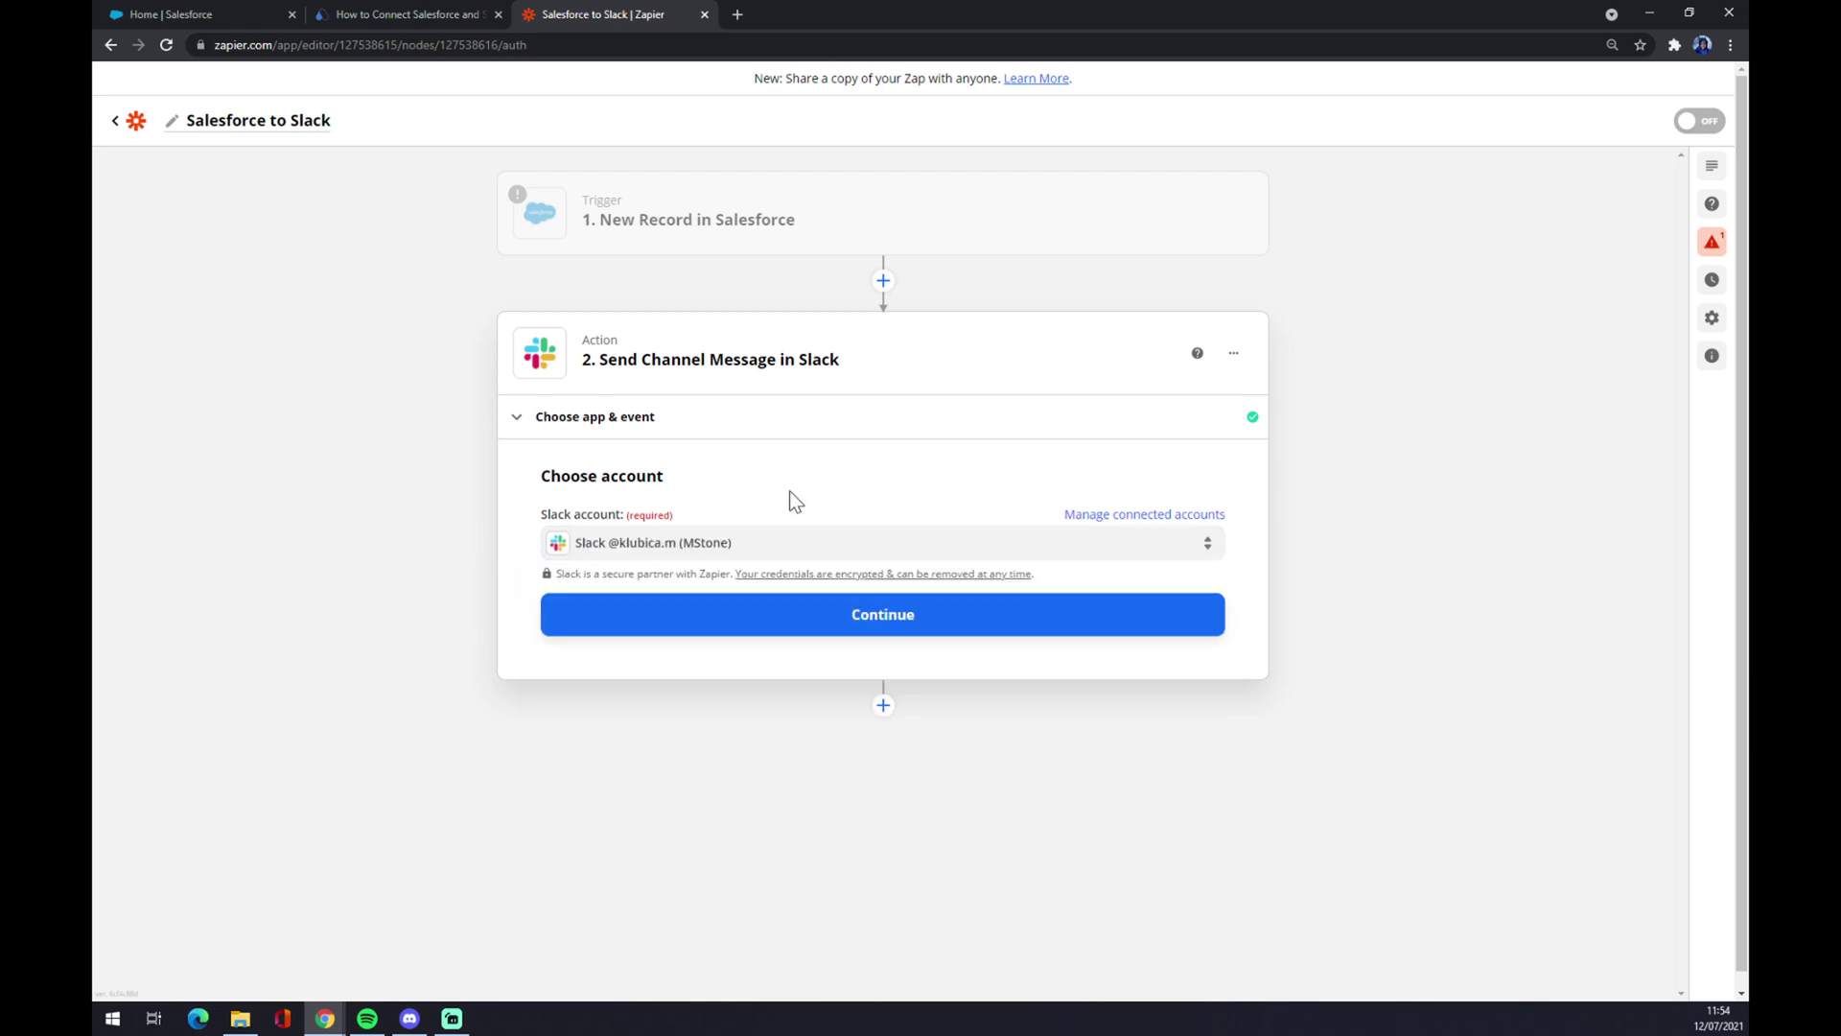